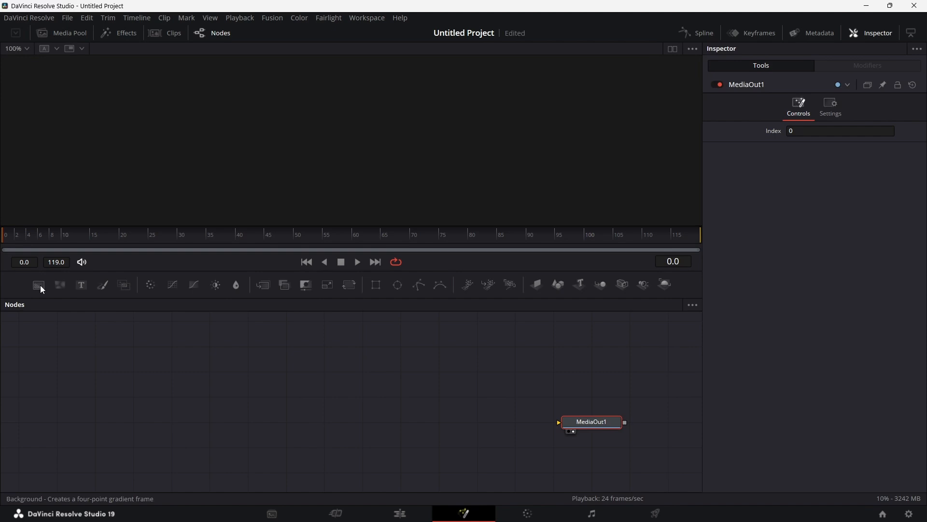
# Add a Background node masked by an Ellipse, view it, and shrink the ellipse to about 0.066 wide and high
pyautogui.moveTo(40, 285); pyautogui.dragTo(248, 403)
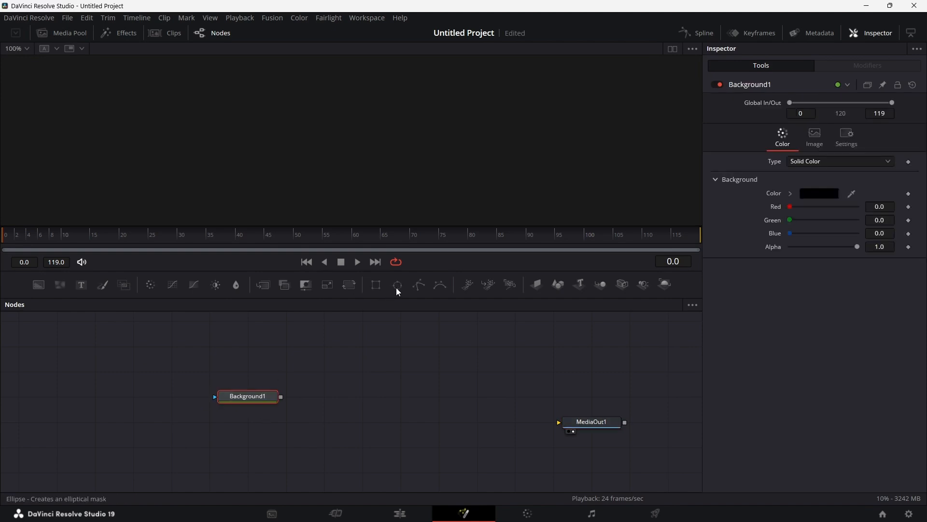
pyautogui.moveTo(397, 288); pyautogui.dragTo(217, 397)
pyautogui.click(229, 405)
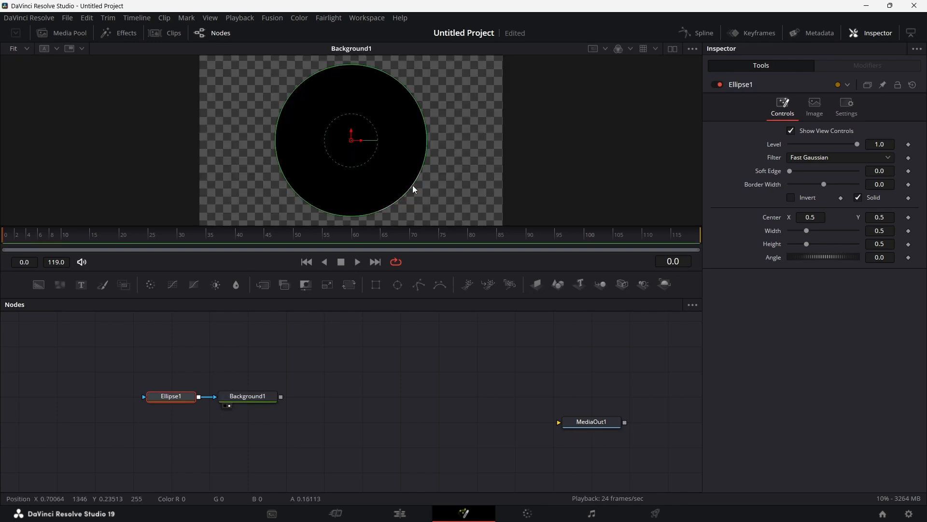
pyautogui.moveTo(412, 186); pyautogui.dragTo(361, 141)
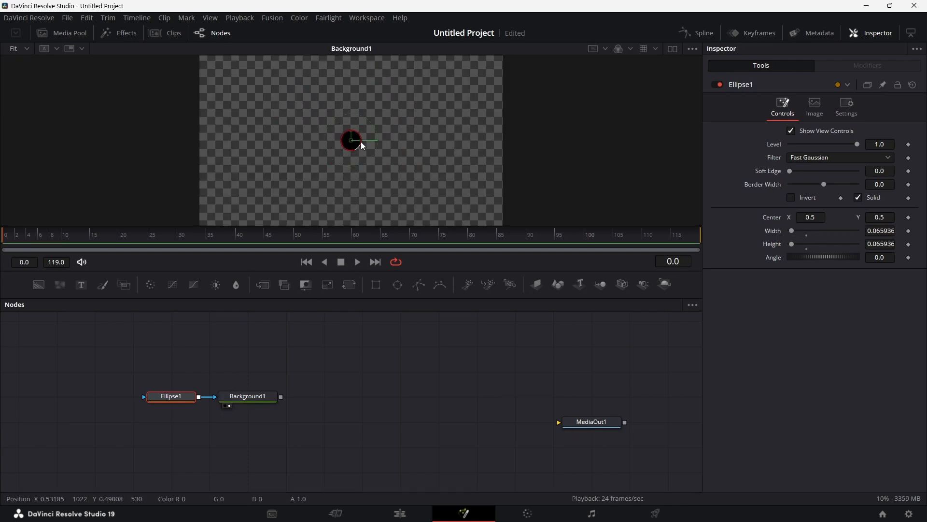
# Add a Transform node after Background1 and connect its output to MediaOut1
pyautogui.click(261, 401)
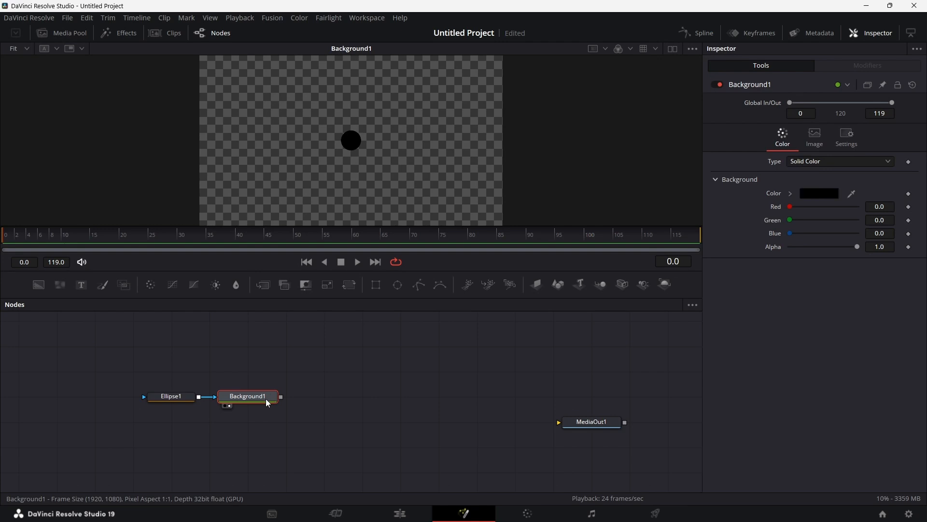
pyautogui.click(349, 286)
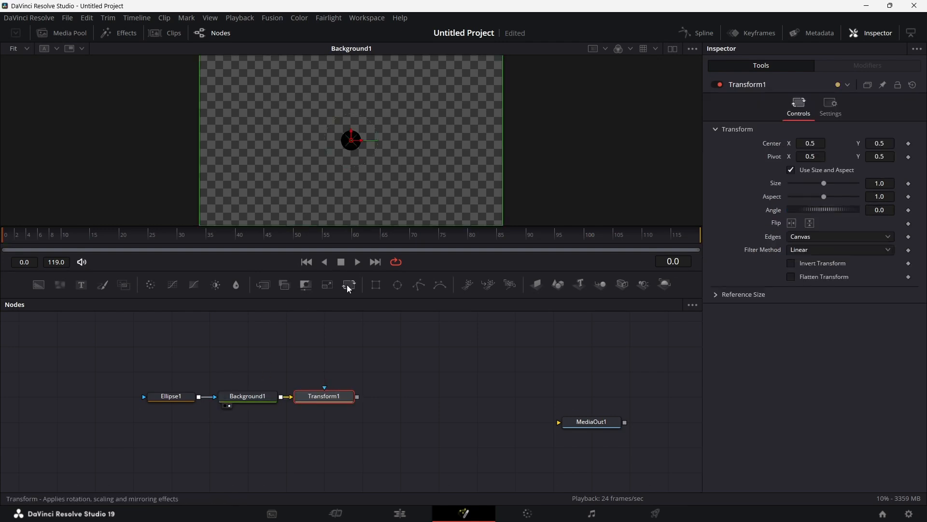
pyautogui.moveTo(357, 396); pyautogui.dragTo(486, 398)
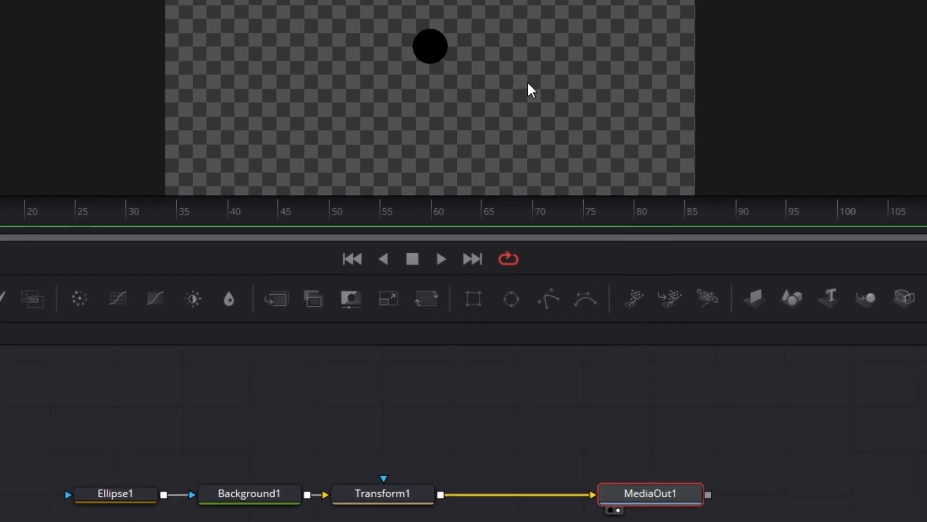
# Color the circle pure red by raising Background1's Red value to the maximum
pyautogui.click(241, 505)
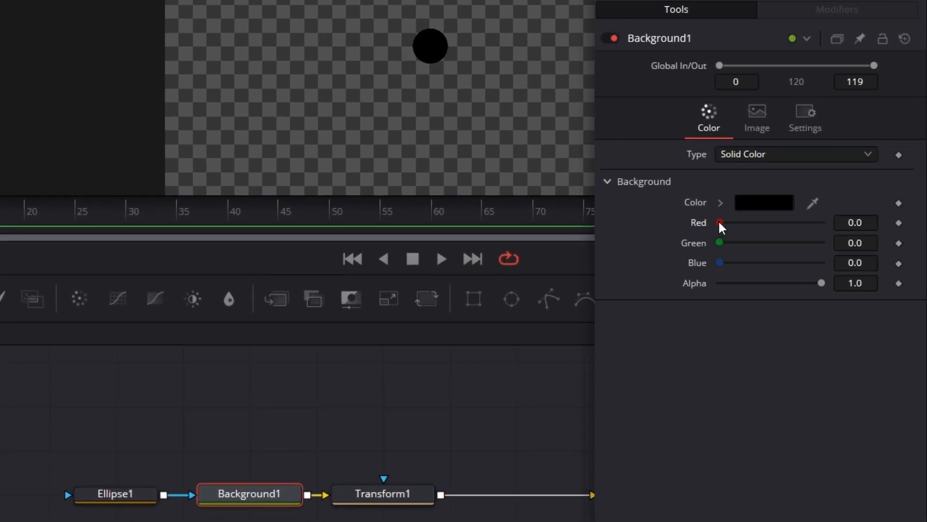
pyautogui.moveTo(720, 223); pyautogui.dragTo(821, 223)
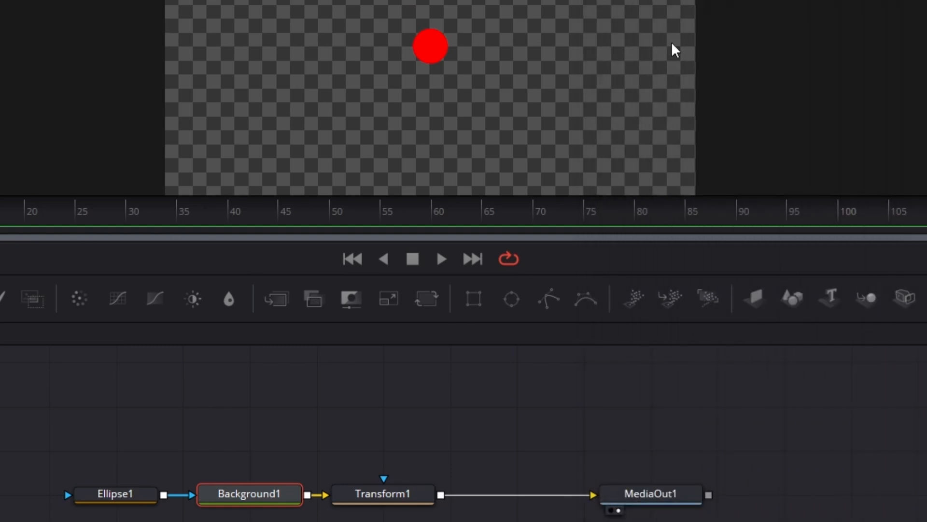
# Keyframe Transform1's Center X at 0.035 at the start and 0.966 at the end of the composition, and preview the motion
pyautogui.click(404, 490)
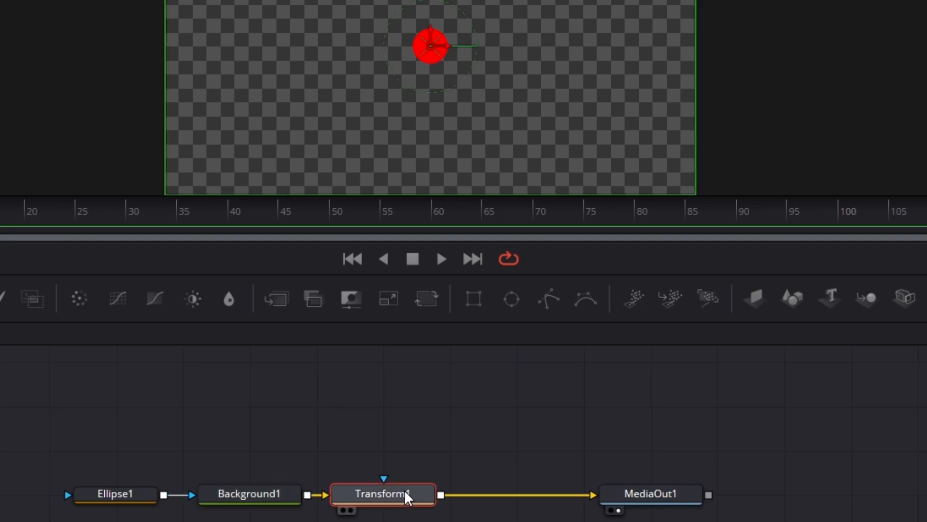
pyautogui.moveTo(891, 139)
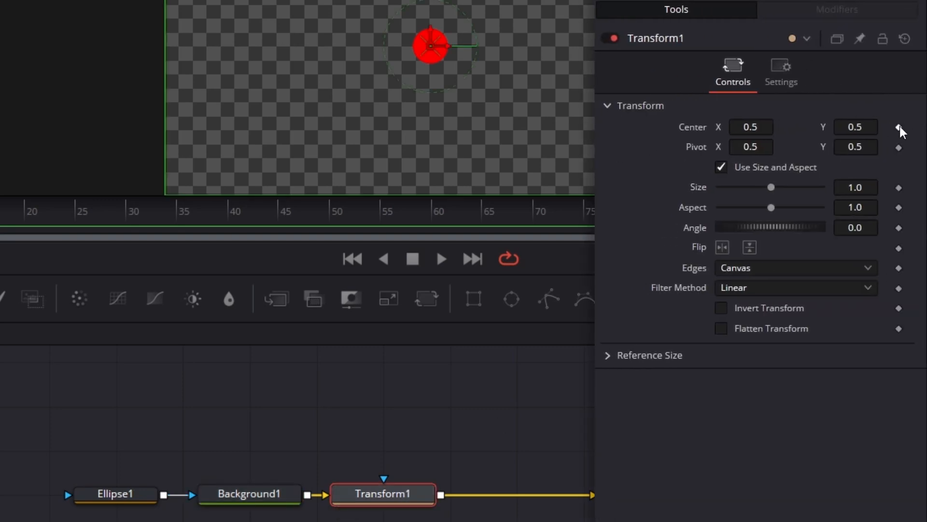
pyautogui.click(899, 126)
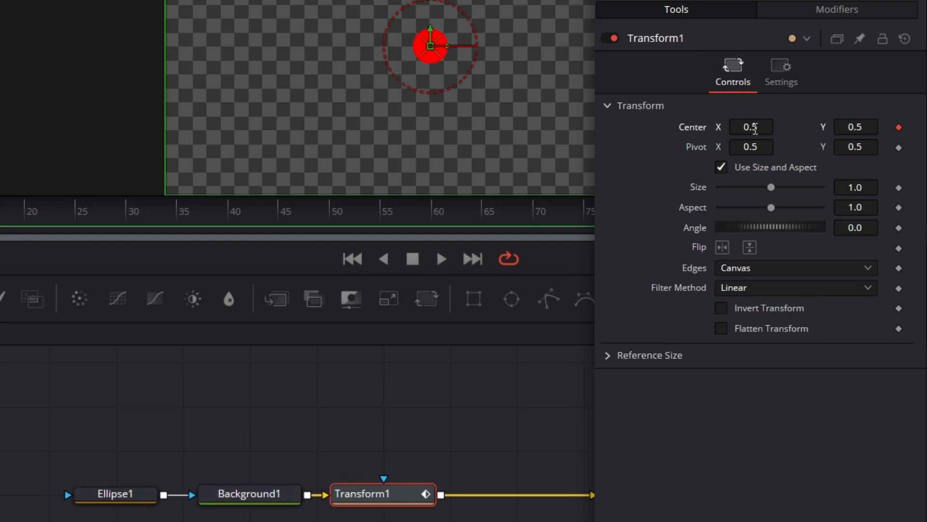
pyautogui.moveTo(755, 128); pyautogui.dragTo(681, 128)
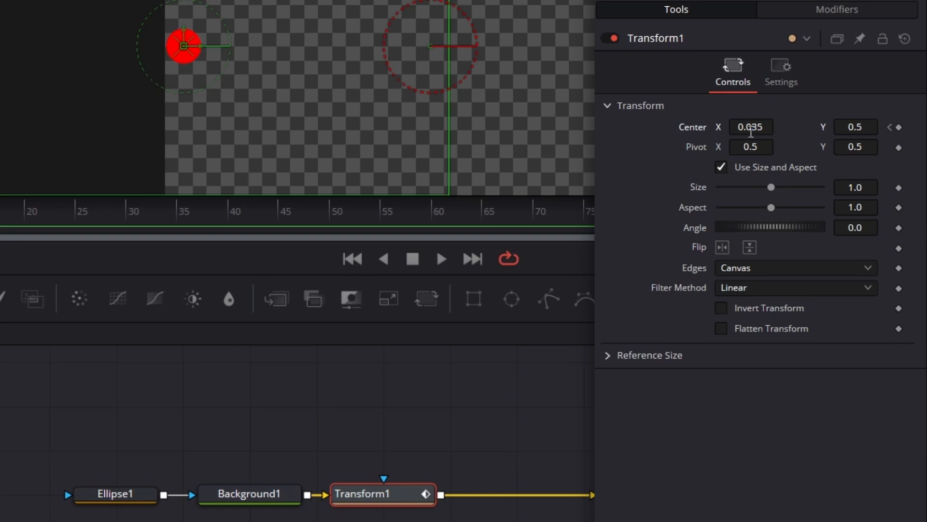
pyautogui.moveTo(749, 130); pyautogui.dragTo(908, 129)
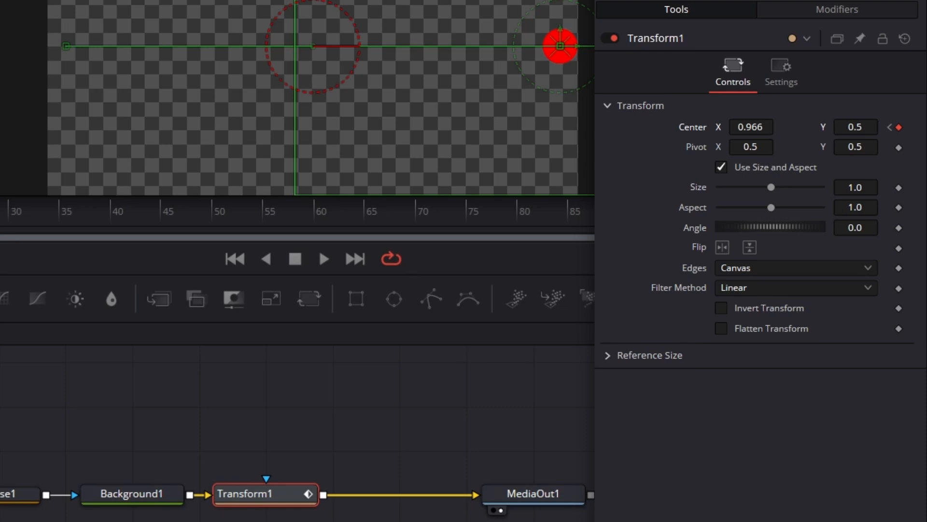
pyautogui.moveTo(591, 213); pyautogui.dragTo(830, 225)
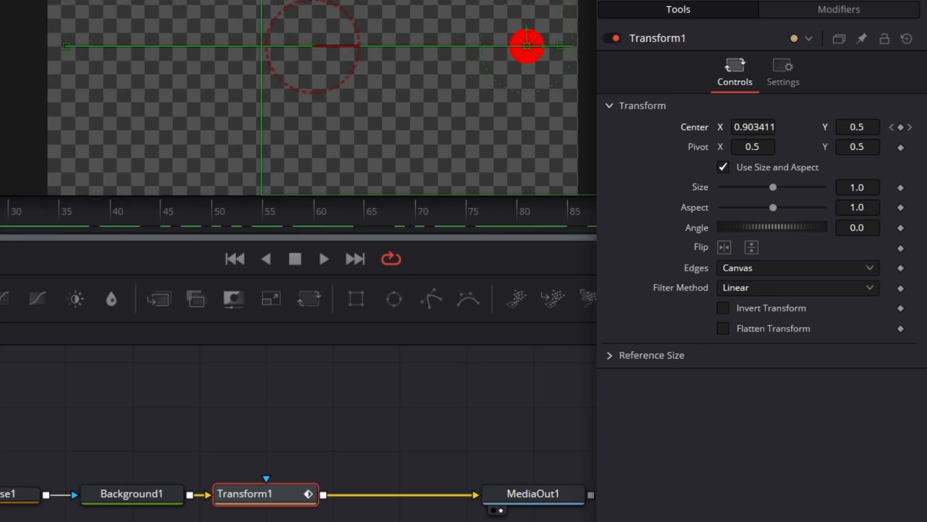
# On the Edit page, extend the end of the Fusion Composition clip to about 00:00:18:09 and scrub through it
pyautogui.click(250, 497)
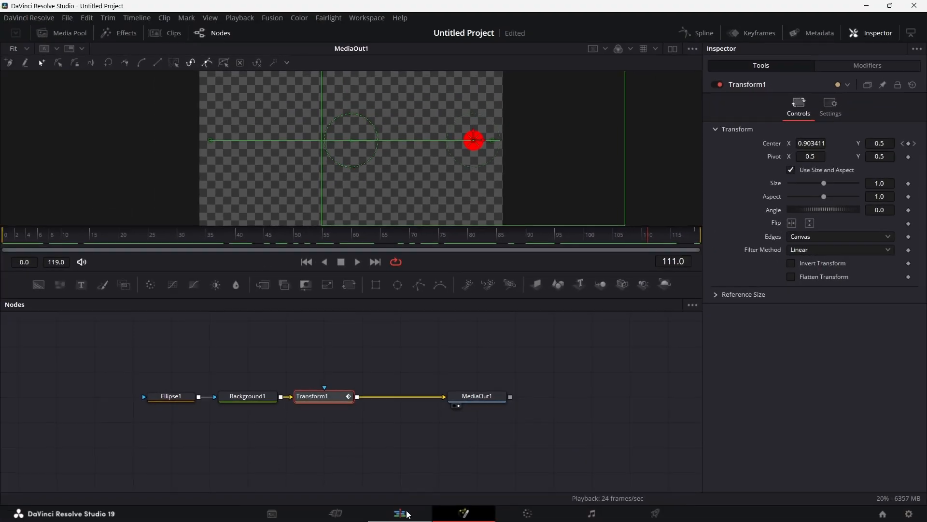
pyautogui.click(409, 514)
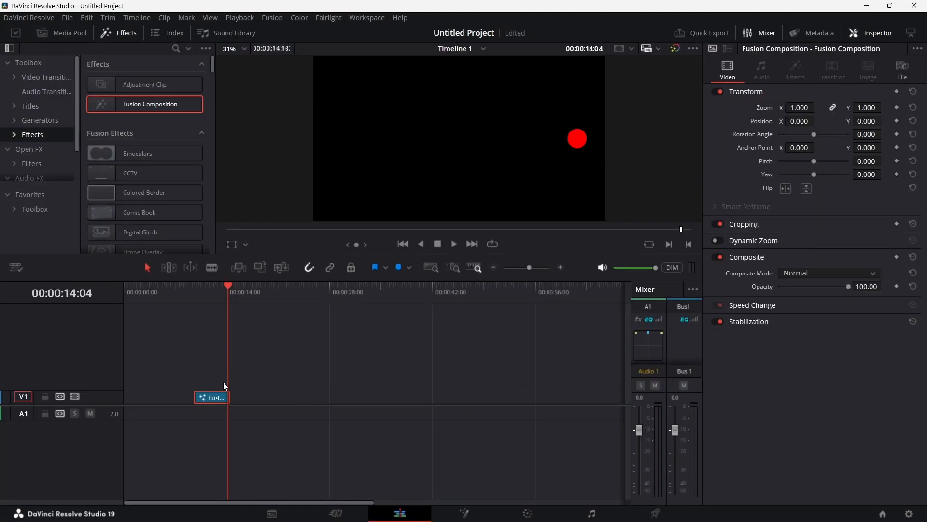
pyautogui.moveTo(229, 398); pyautogui.dragTo(260, 398)
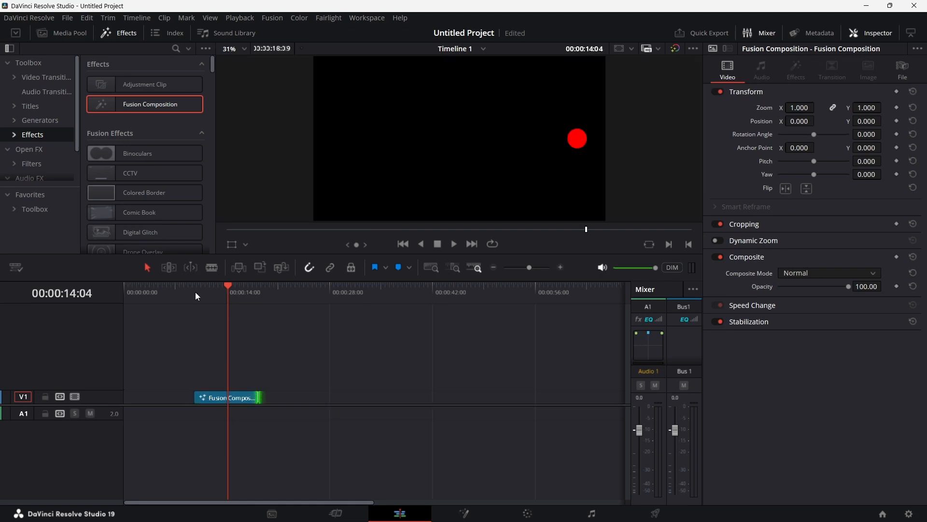
pyautogui.moveTo(195, 291); pyautogui.dragTo(257, 318)
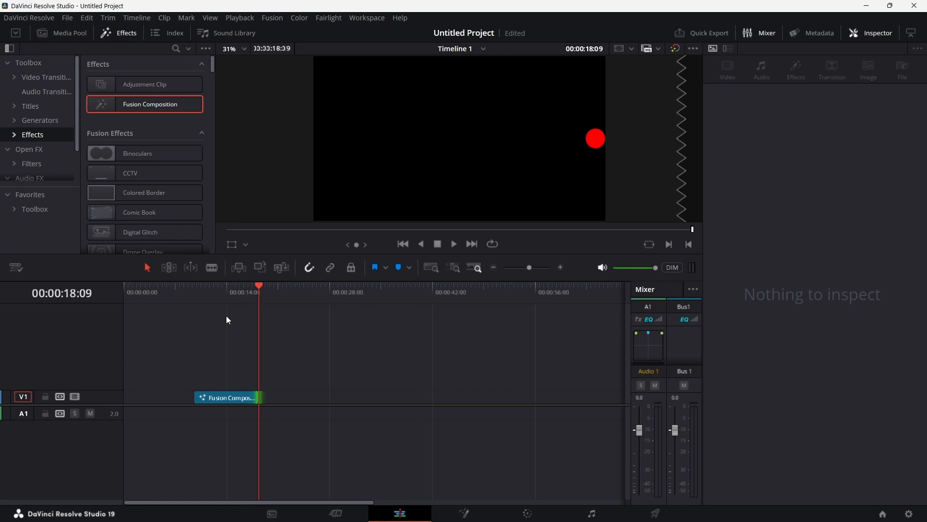
# Trim the end of the Fusion Composition clip back to the playhead at 00:00:14:10 and return to the Fusion page
pyautogui.click(230, 288)
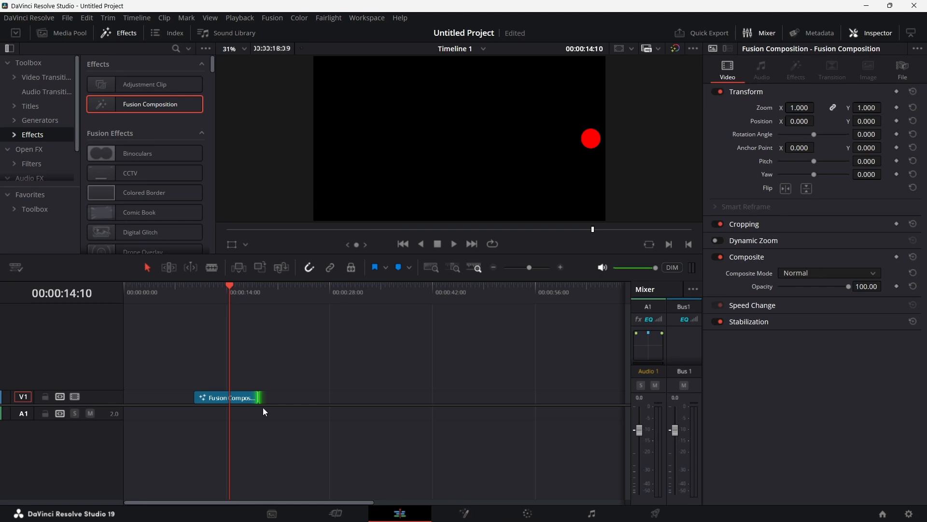
pyautogui.press('e')
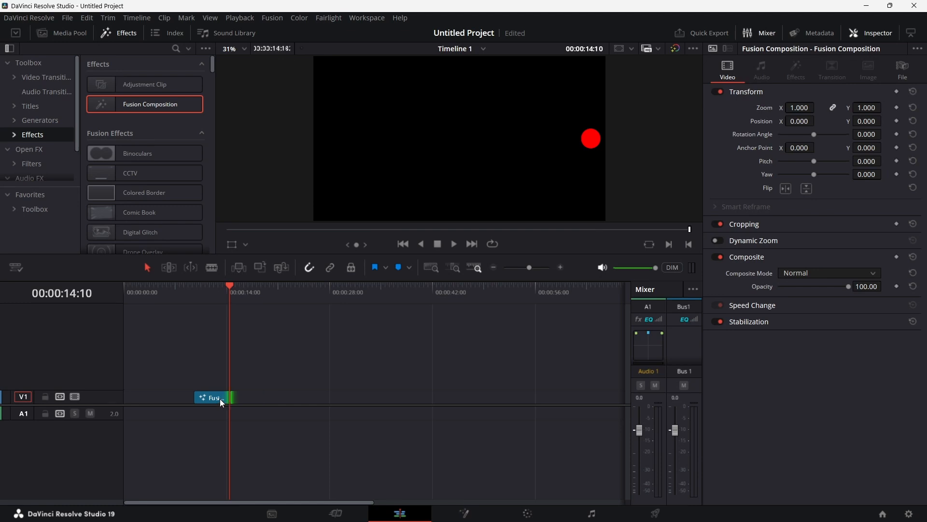
pyautogui.click(467, 515)
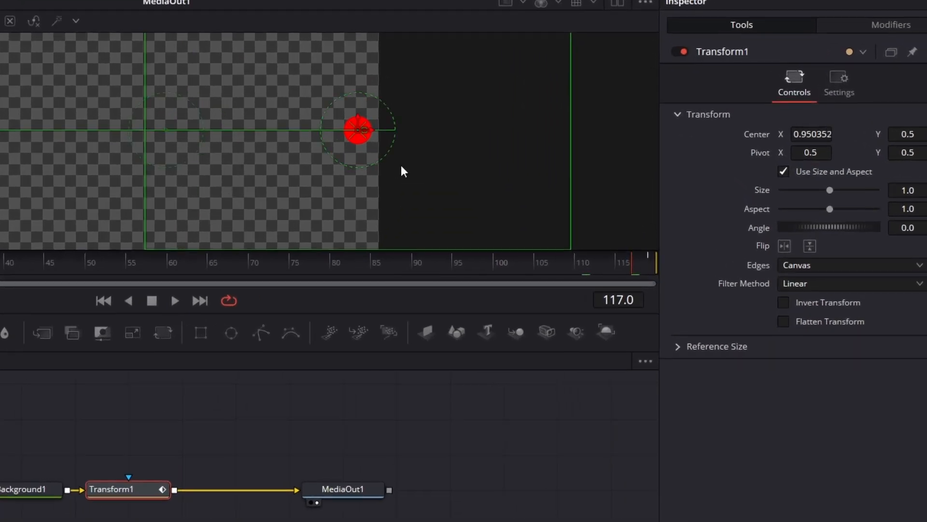
# Reset Transform1's Center to its default, modify it with Vector Result, and open the new modifier's controls
pyautogui.doubleClick(752, 129)
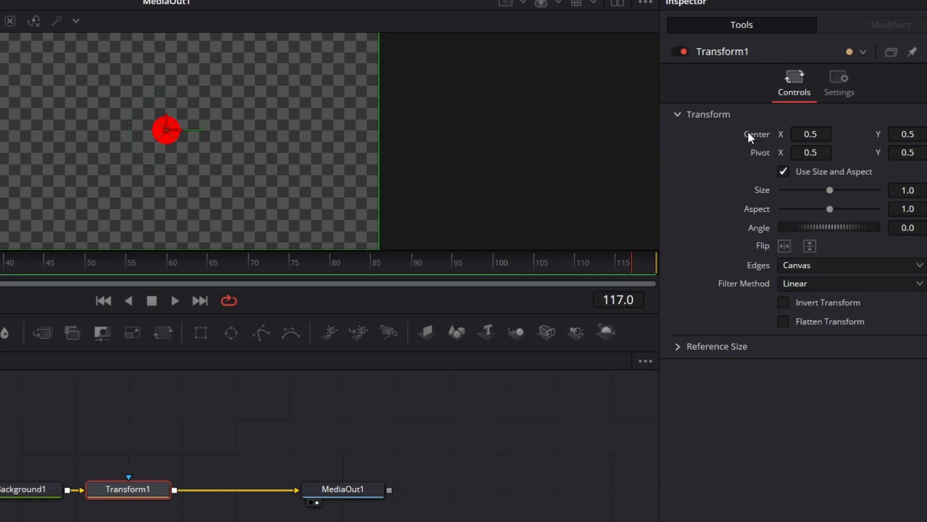
pyautogui.rightClick(757, 138)
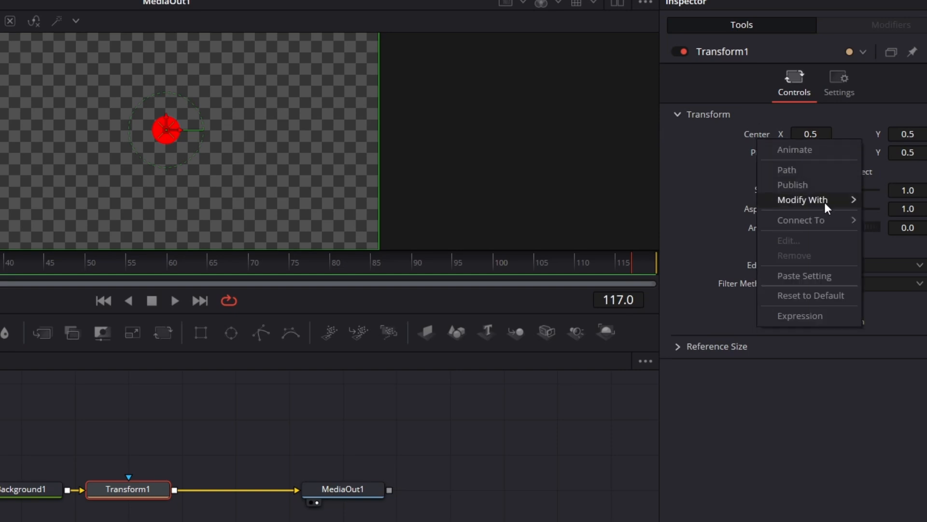
pyautogui.moveTo(825, 203)
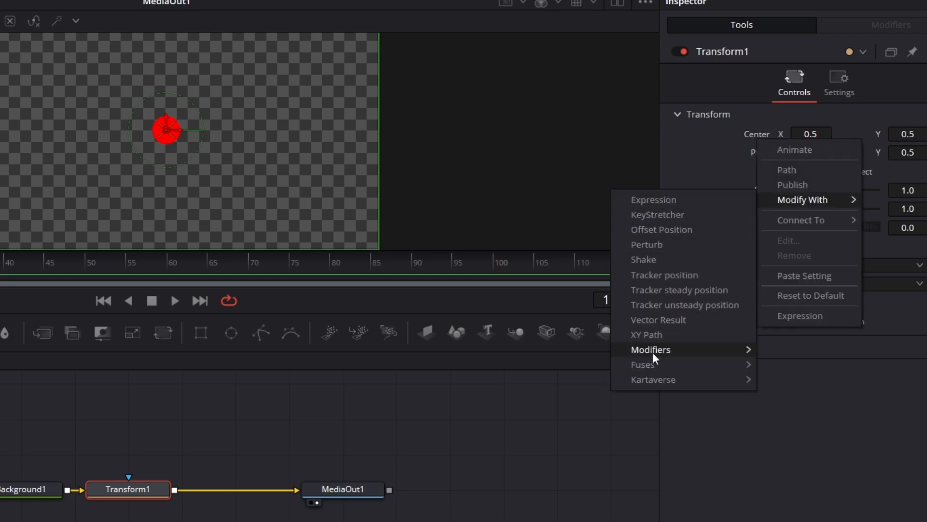
pyautogui.click(688, 166)
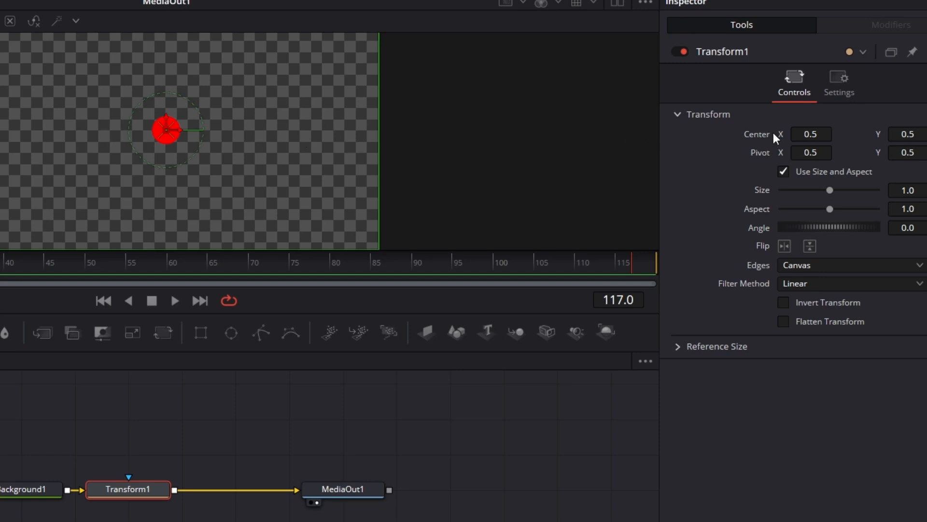
pyautogui.rightClick(760, 132)
pyautogui.moveTo(818, 194)
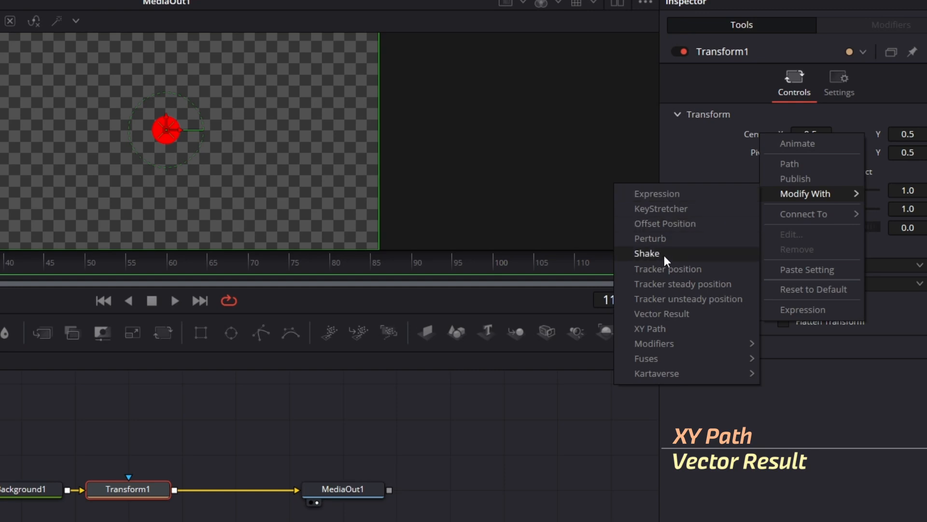
pyautogui.click(686, 315)
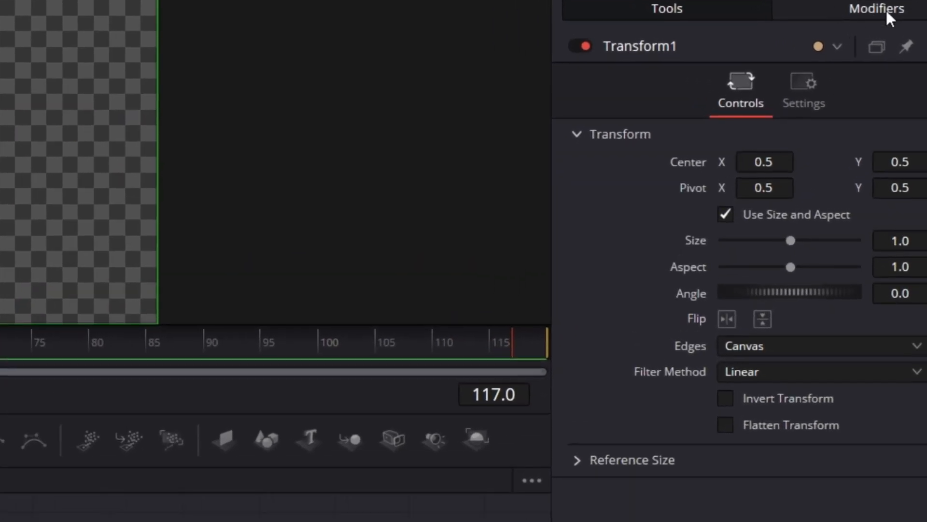
pyautogui.click(879, 11)
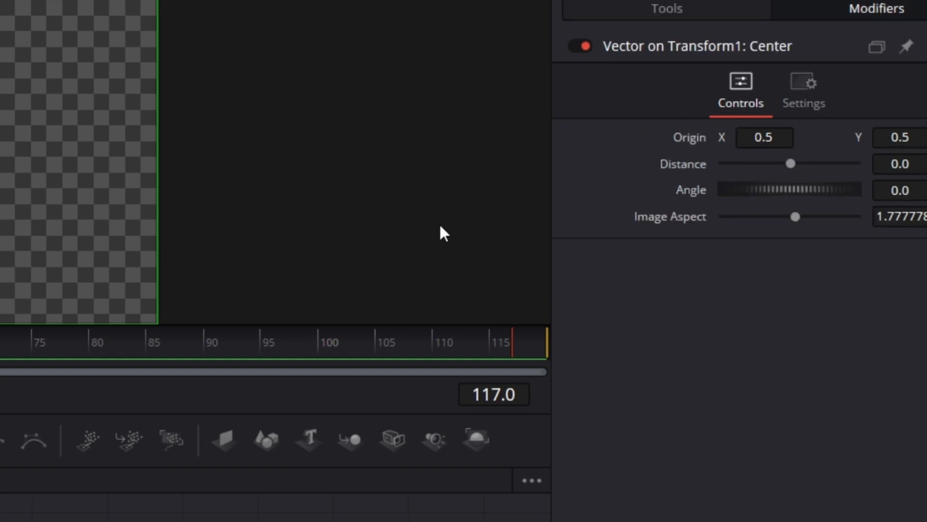
# Try the Vector modifier's Distance at about -0.16, -0.03 and -0.19 with Angles of 0, 90 and about 119.8
pyautogui.moveTo(791, 164)
pyautogui.mouseDown()
pyautogui.moveTo(769, 164)
pyautogui.moveTo(847, 164)
pyautogui.moveTo(761, 164)
pyautogui.moveTo(795, 164)
pyautogui.moveTo(781, 165)
pyautogui.mouseUp()
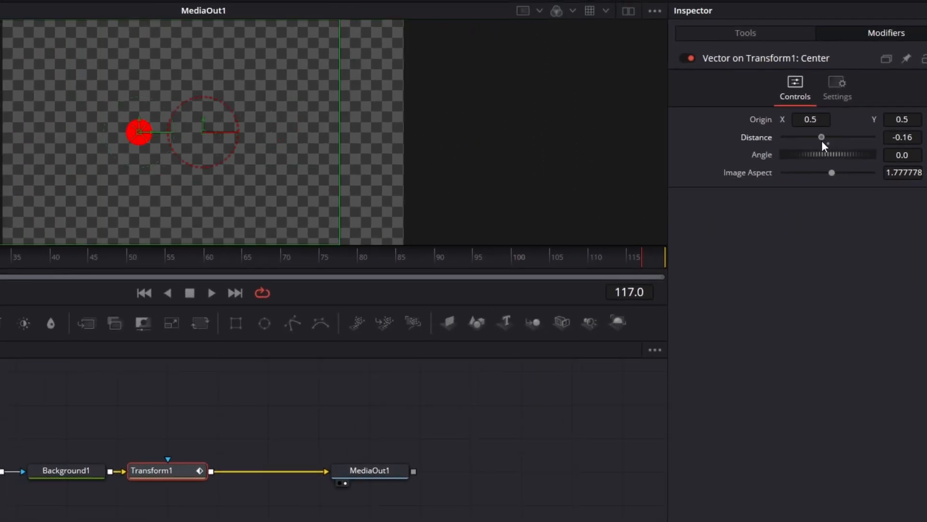
pyautogui.moveTo(823, 141); pyautogui.dragTo(827, 143)
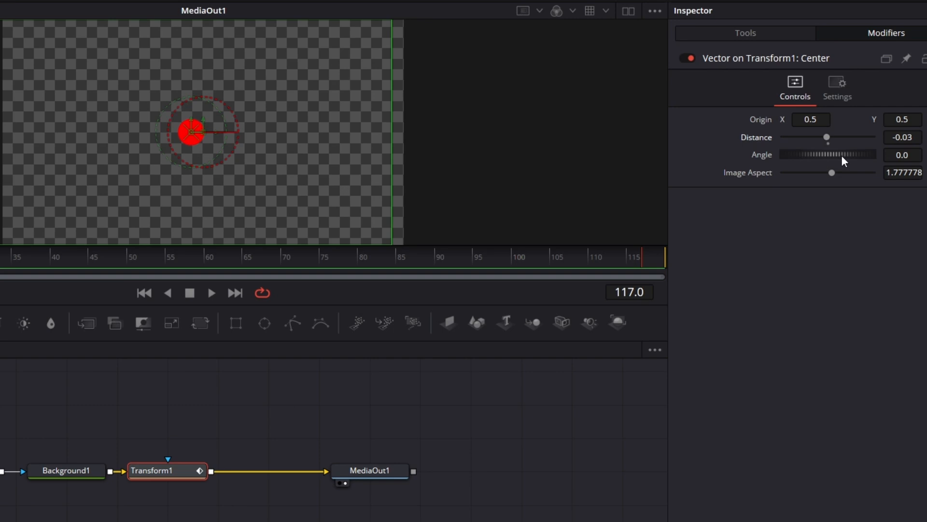
pyautogui.click(895, 155)
pyautogui.write('9')
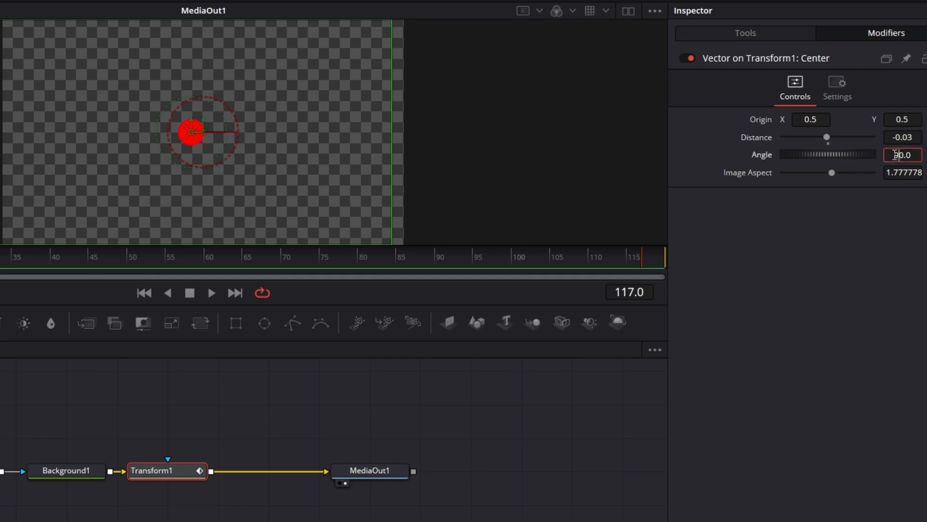
pyautogui.press('Tab')
pyautogui.moveTo(819, 142)
pyautogui.mouseDown()
pyautogui.moveTo(802, 141)
pyautogui.moveTo(842, 146)
pyautogui.moveTo(818, 149)
pyautogui.mouseUp()
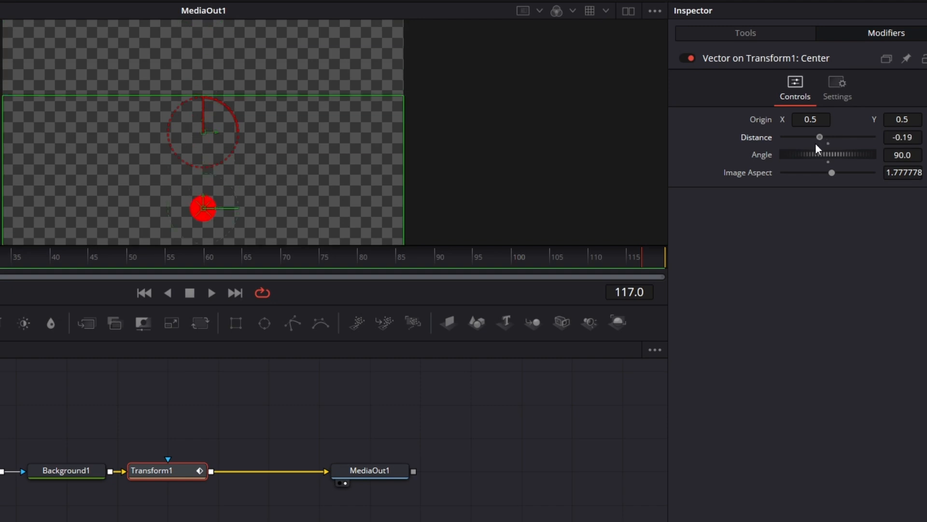
pyautogui.moveTo(903, 157); pyautogui.dragTo(920, 157)
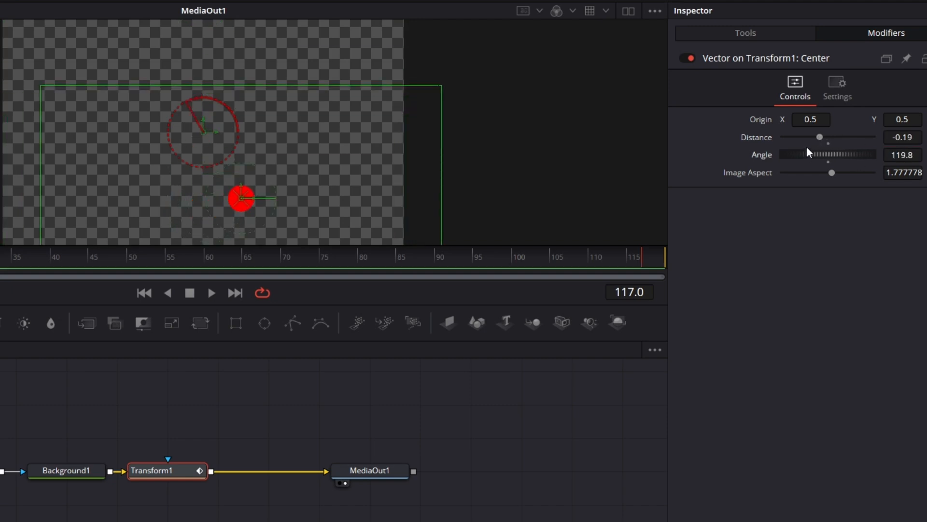
pyautogui.moveTo(819, 137)
pyautogui.mouseDown()
pyautogui.moveTo(828, 138)
pyautogui.moveTo(782, 147)
pyautogui.moveTo(871, 160)
pyautogui.moveTo(824, 153)
pyautogui.mouseUp()
# Reset the Vector modifier's Angle to its default and set its Distance to -0.45
pyautogui.doubleClick(761, 156)
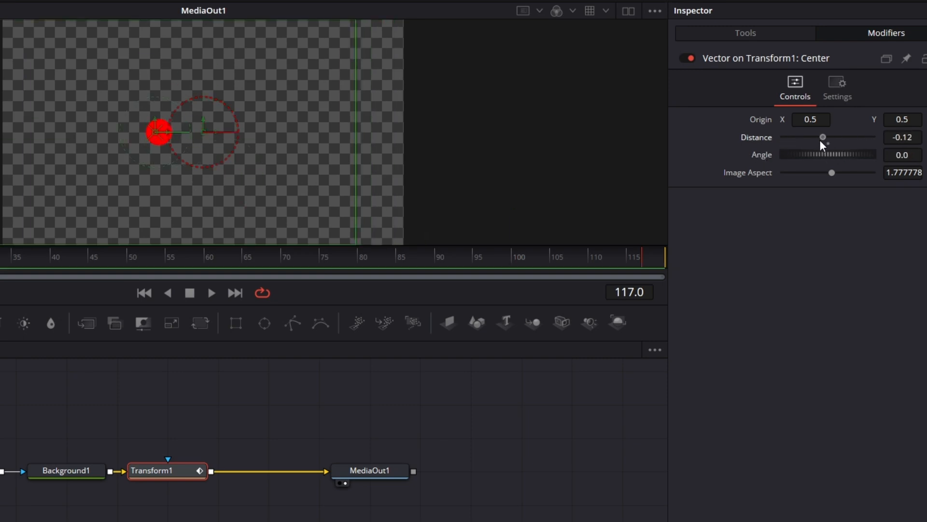
pyautogui.moveTo(823, 138); pyautogui.dragTo(807, 146)
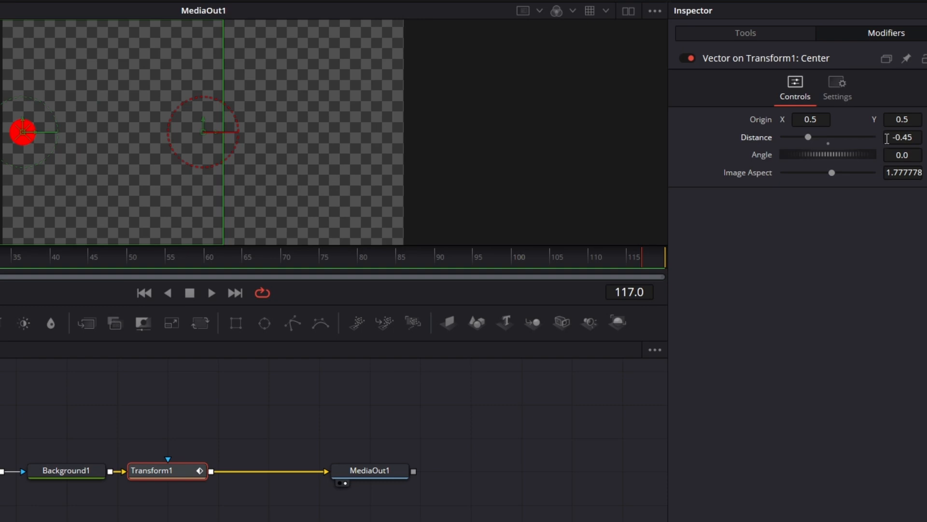
# Try the Vector modifier's Distance at -0.464 and 0.464, and modify Distance with Anim Curves
pyautogui.moveTo(905, 138); pyautogui.dragTo(898, 138)
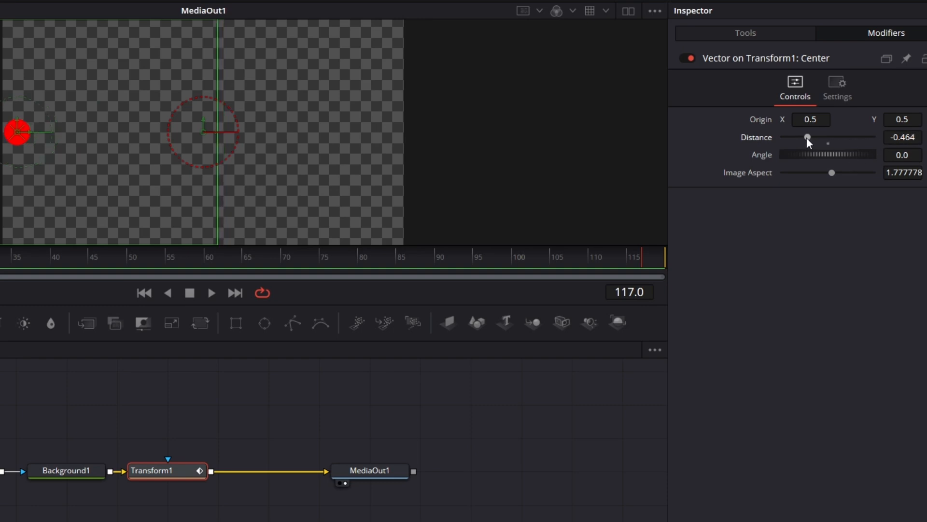
pyautogui.moveTo(807, 144); pyautogui.dragTo(888, 140)
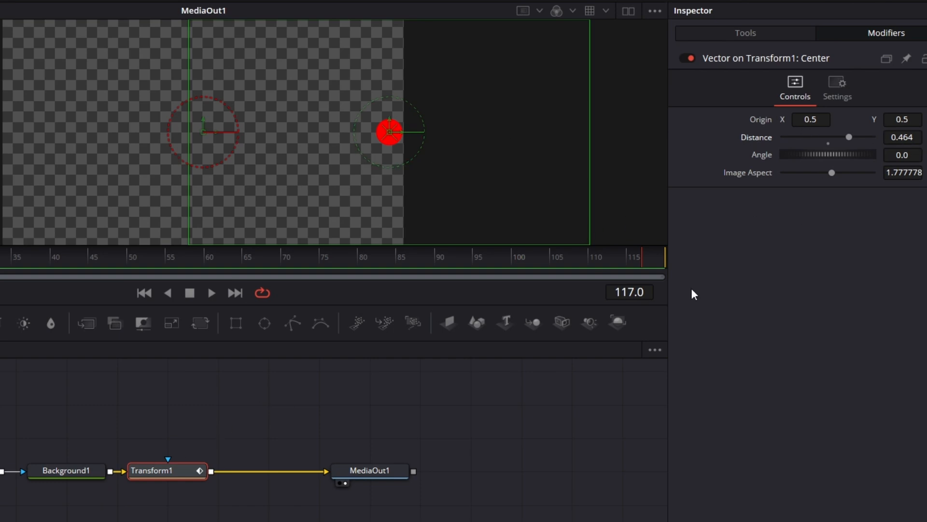
pyautogui.rightClick(755, 143)
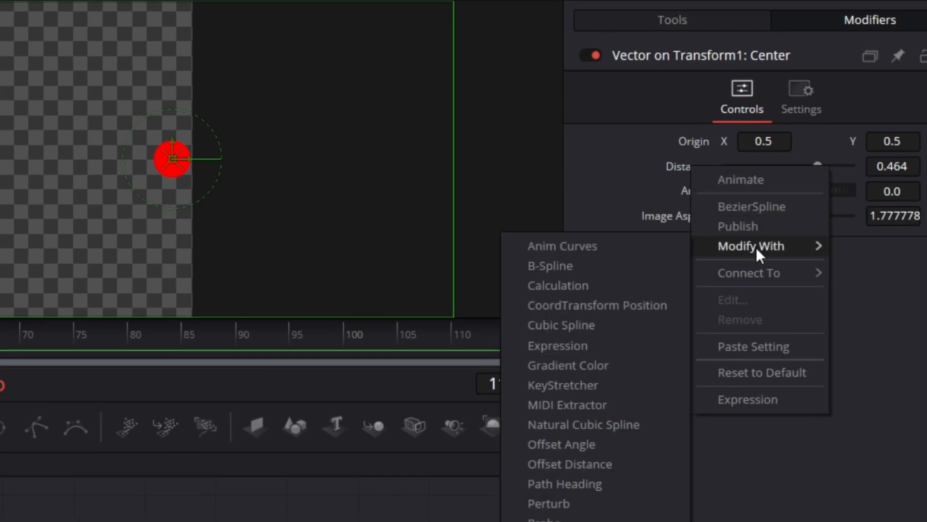
pyautogui.click(597, 246)
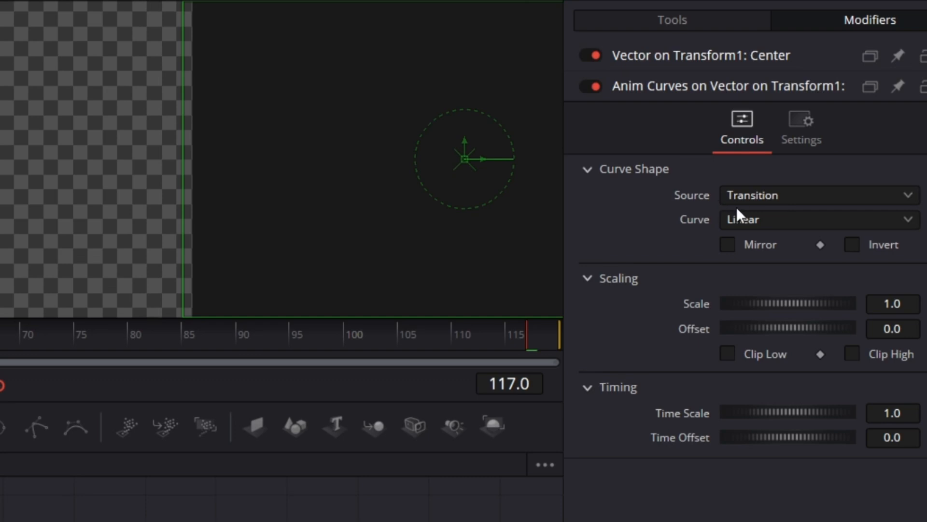
# Keep the Anim Curves Source on Transition, switch the Curve to Easing, and look through the In and Out easing options
pyautogui.click(782, 195)
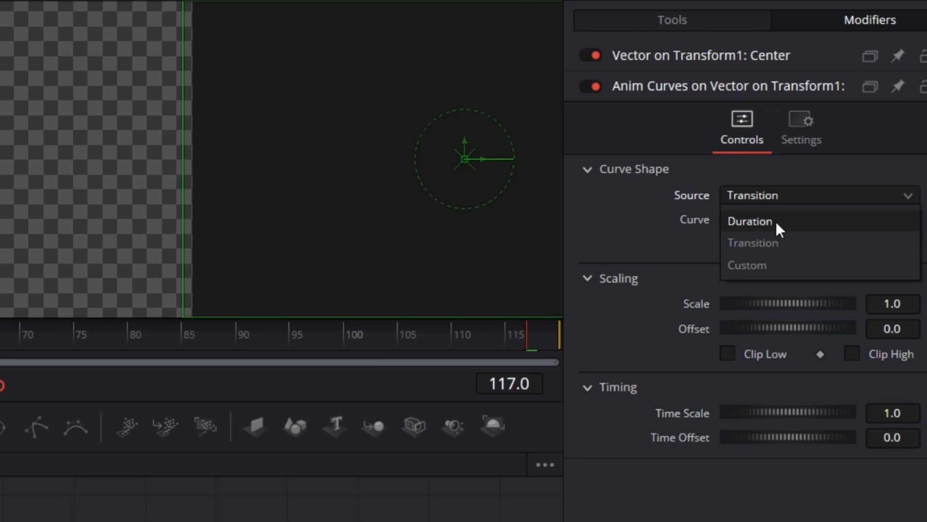
pyautogui.click(626, 211)
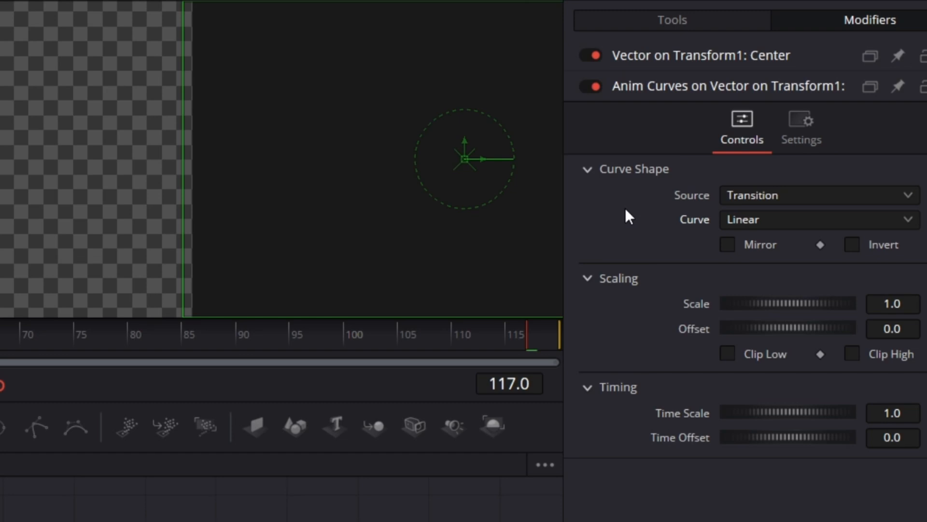
pyautogui.click(765, 195)
pyautogui.click(758, 245)
pyautogui.click(768, 220)
pyautogui.click(765, 268)
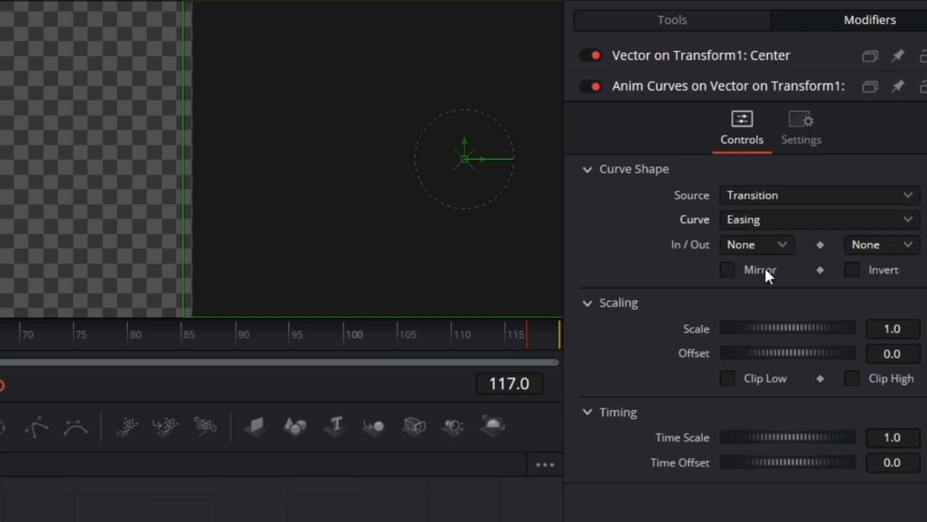
pyautogui.click(776, 244)
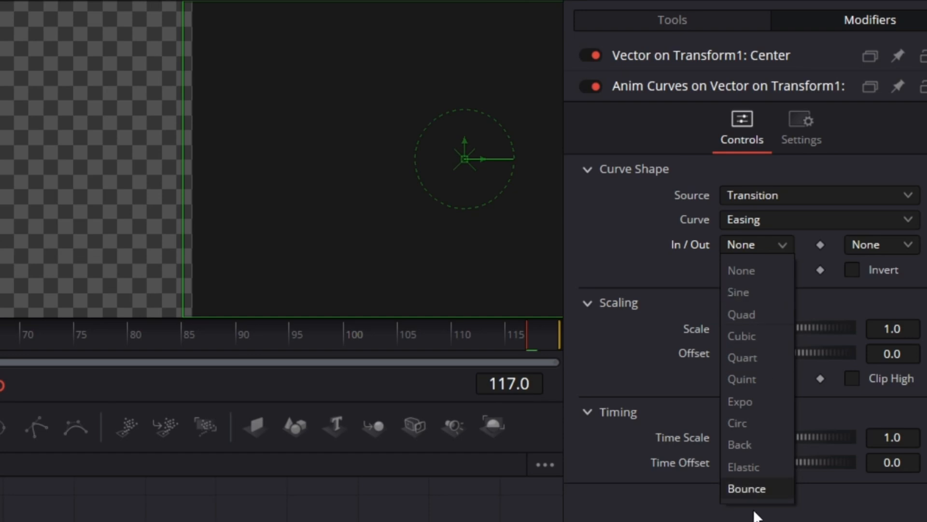
pyautogui.click(905, 244)
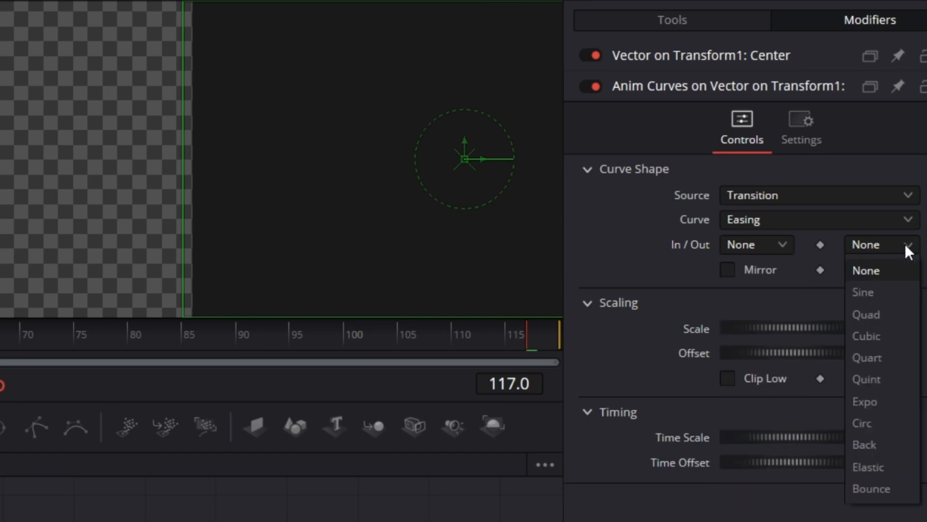
pyautogui.click(635, 235)
# Try a Custom curve with an added point pulled upward and a reshaped start, and return the Curve to Linear
pyautogui.click(746, 219)
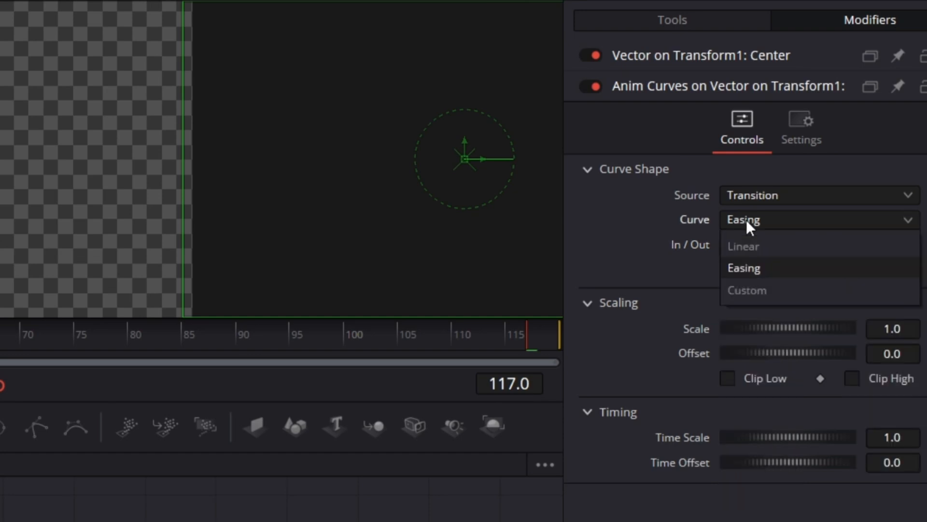
pyautogui.click(768, 290)
pyautogui.click(767, 350)
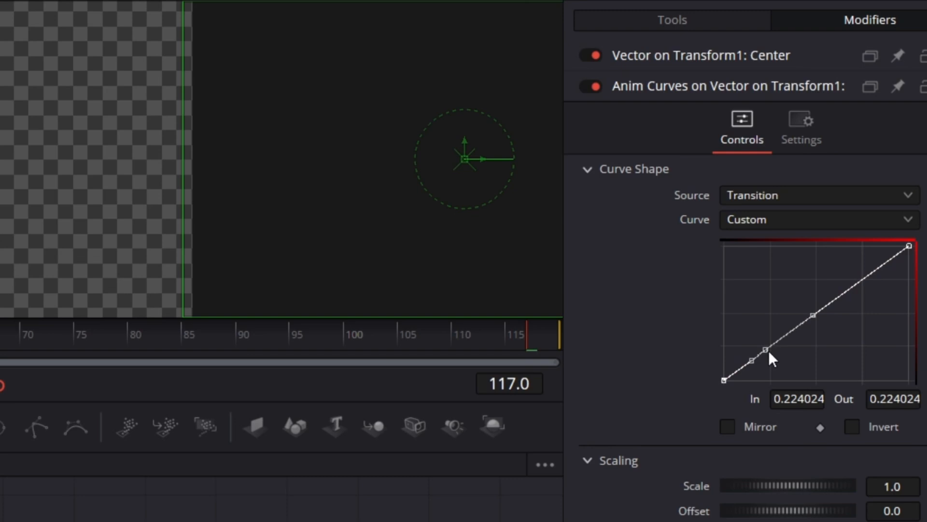
pyautogui.moveTo(769, 350); pyautogui.dragTo(747, 301)
pyautogui.click(728, 383)
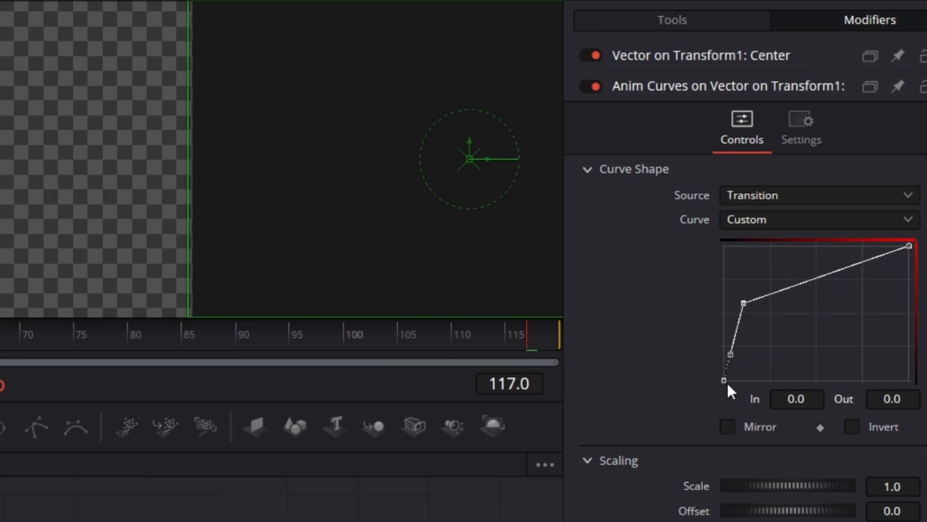
pyautogui.moveTo(727, 383); pyautogui.dragTo(767, 369)
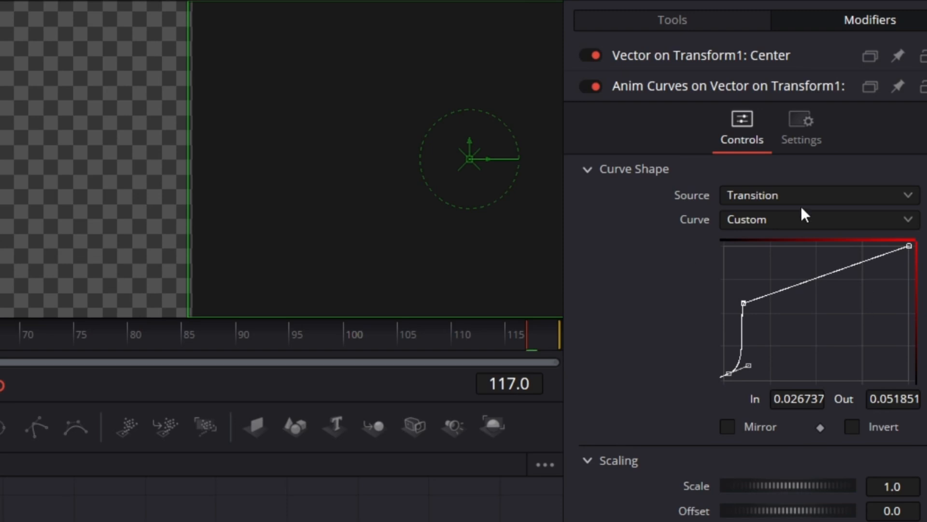
pyautogui.click(776, 224)
pyautogui.click(782, 250)
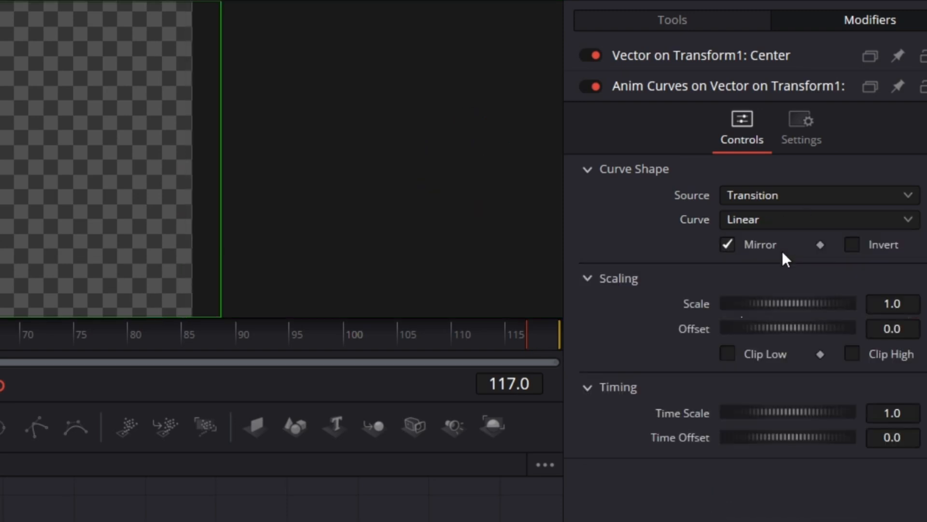
# Toggle Mirror on the Anim Curves modifier, preview the mirrored motion to the end of the range, and disable Mirror
pyautogui.click(728, 244)
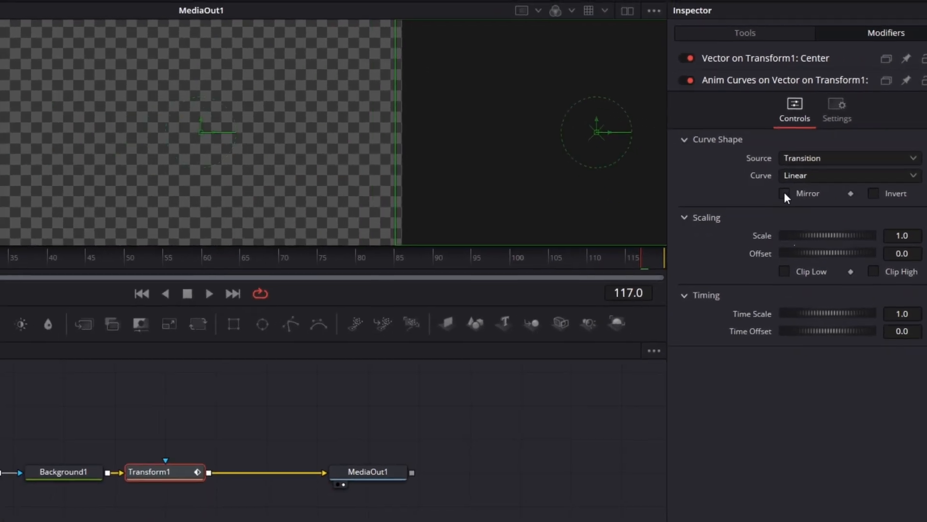
pyautogui.click(784, 193)
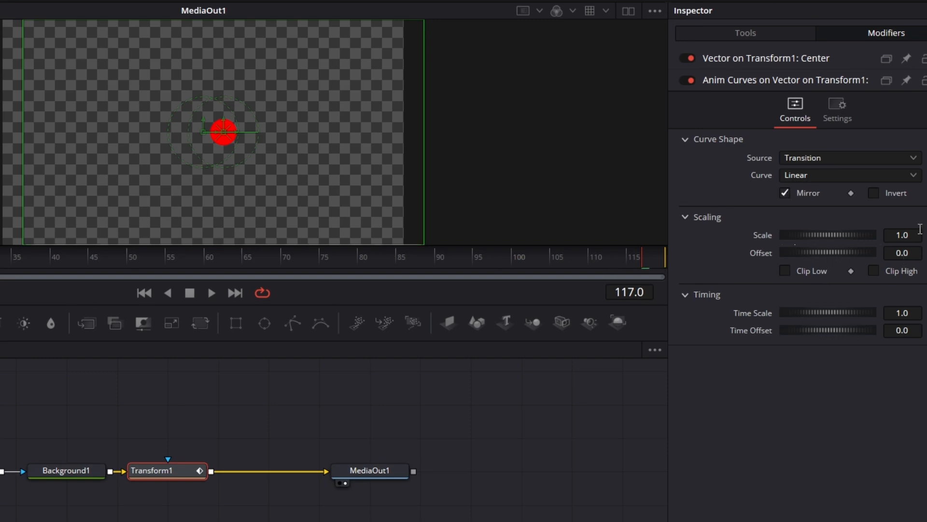
pyautogui.press('space')
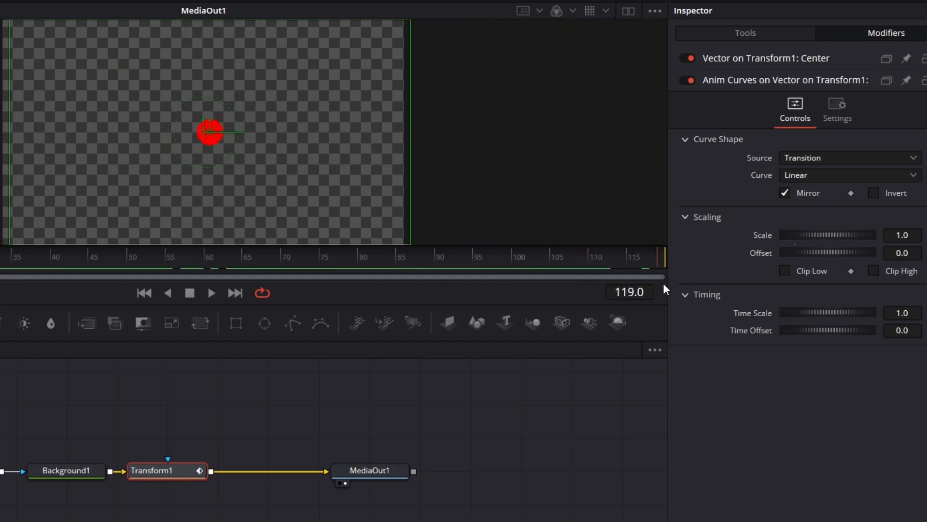
pyautogui.moveTo(662, 256)
pyautogui.mouseDown()
pyautogui.moveTo(11, 295)
pyautogui.moveTo(0, 275)
pyautogui.moveTo(196, 249)
pyautogui.moveTo(0, 256)
pyautogui.moveTo(166, 248)
pyautogui.moveTo(279, 277)
pyautogui.moveTo(665, 259)
pyautogui.mouseUp()
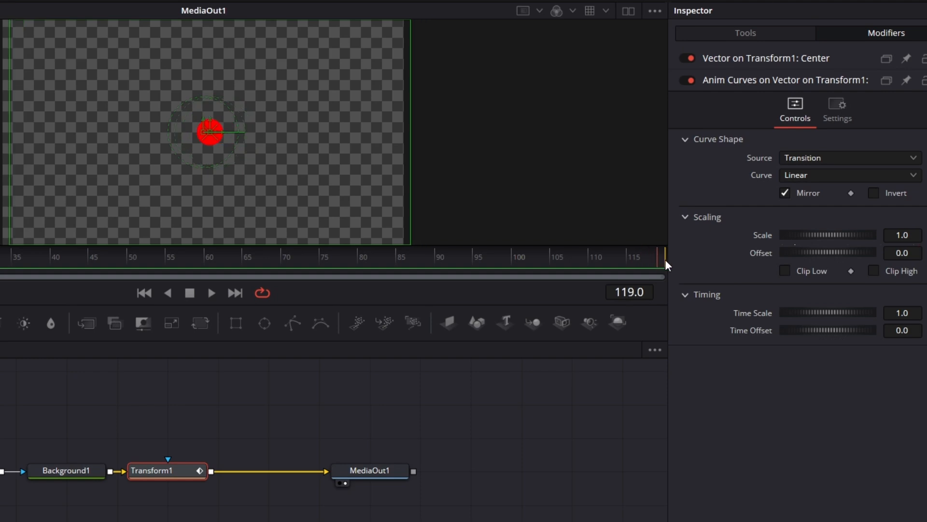
pyautogui.click(786, 194)
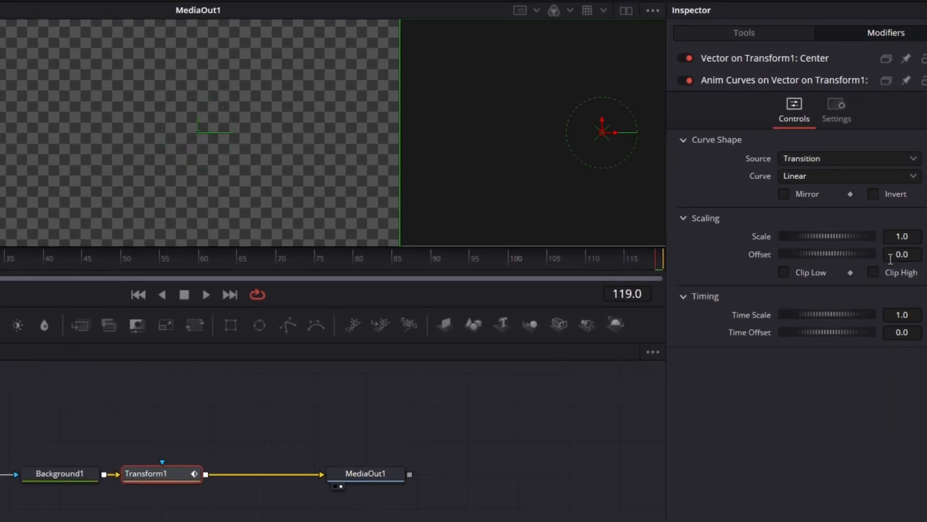
# Set the Offset in the Anim Curves Scaling section to -0.464
pyautogui.click(908, 331)
pyautogui.press('BackSpace')
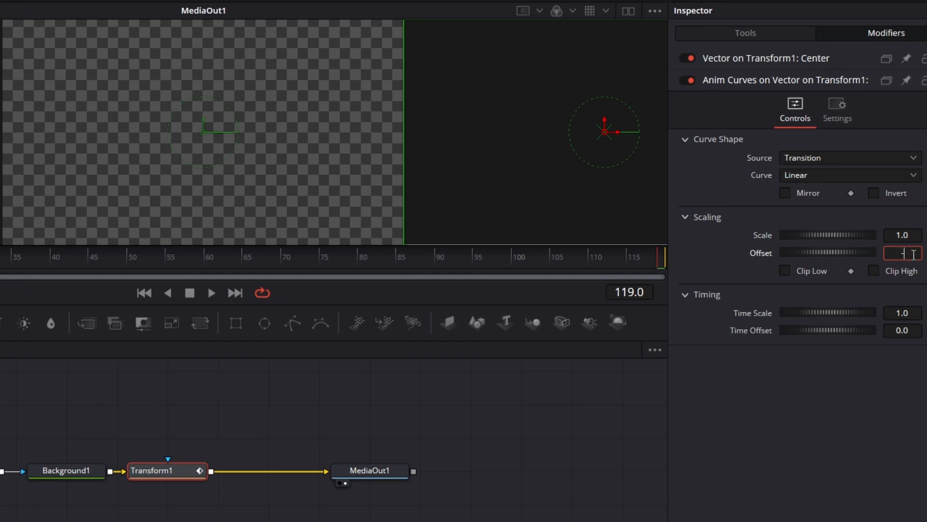
pyautogui.write('-0.464')
pyautogui.press('Tab')
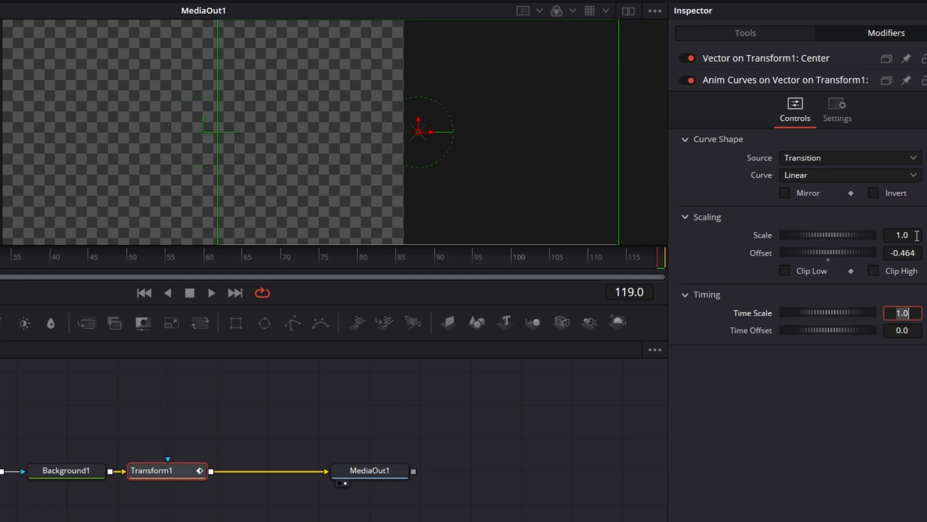
# Set the Anim Curves Scale to 0.464 and scrub through the composition to check the circle's motion
pyautogui.click(916, 236)
pyautogui.write('0')
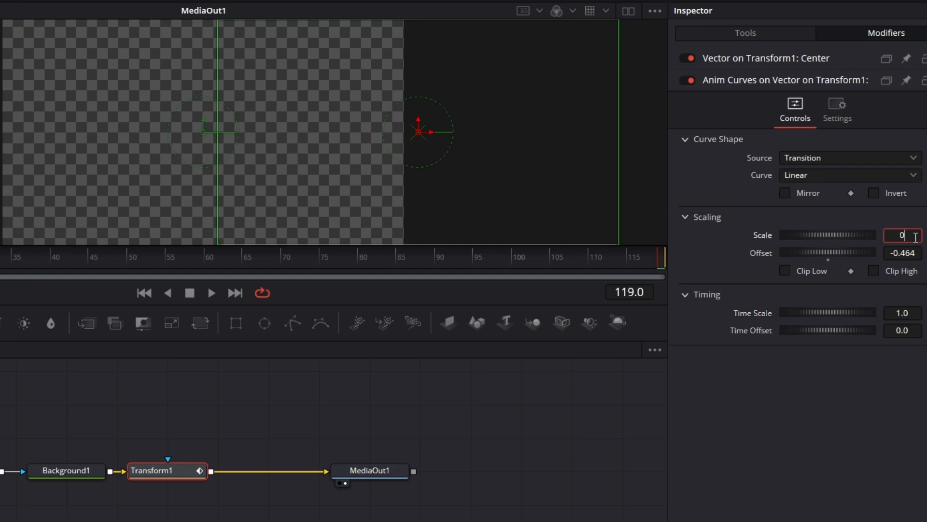
pyautogui.write('.464')
pyautogui.press('Tab')
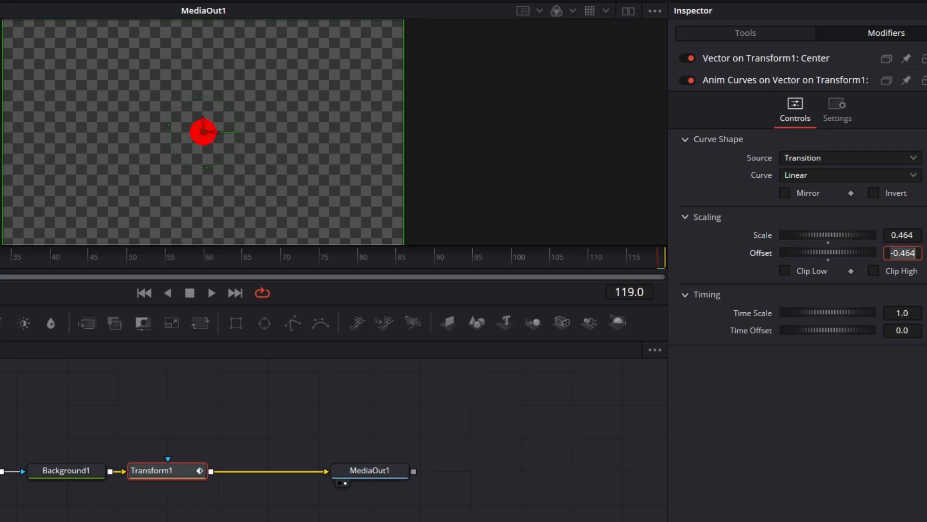
pyautogui.moveTo(0, 263); pyautogui.dragTo(668, 268)
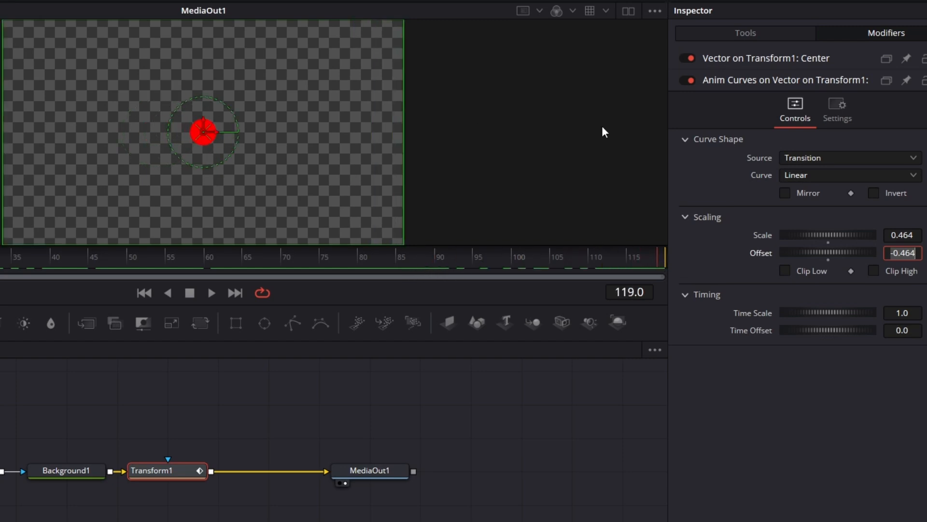
# Check the Vector modifier's controls, increase the Anim Curves Scale by 0.464 to 0.928, and scrub through the motion
pyautogui.click(783, 58)
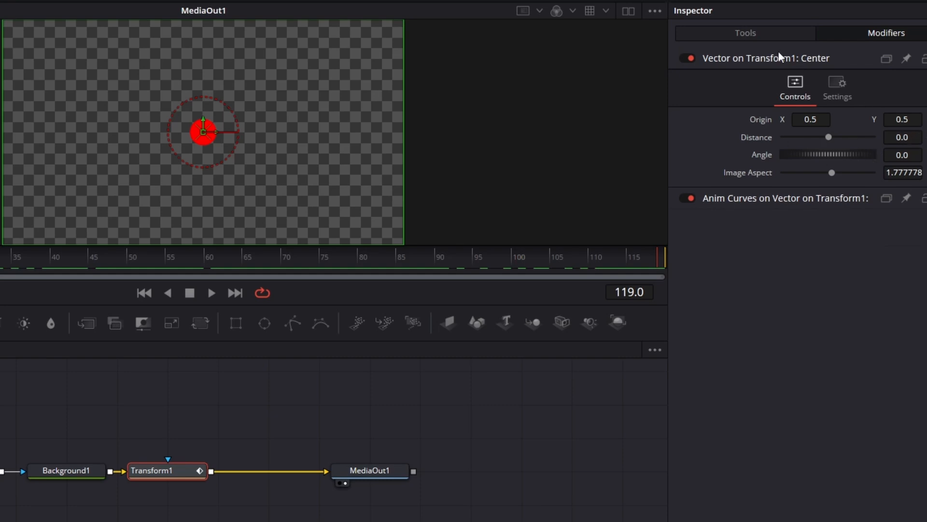
pyautogui.click(786, 199)
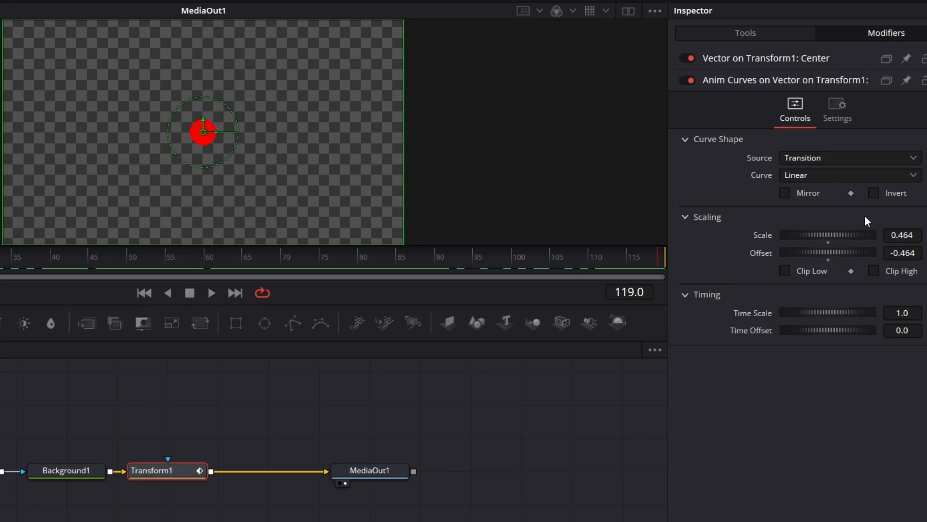
pyautogui.click(919, 235)
pyautogui.write('+')
pyautogui.write('0.464')
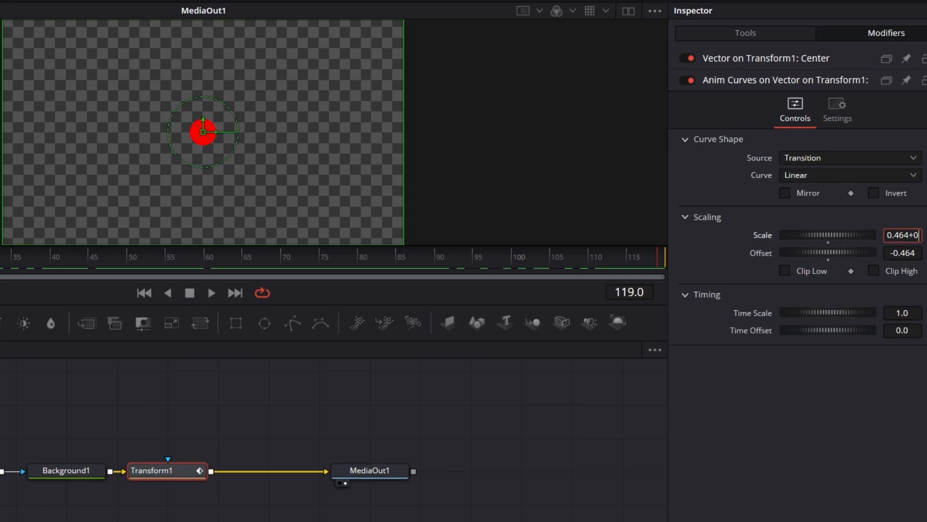
pyautogui.press('Tab')
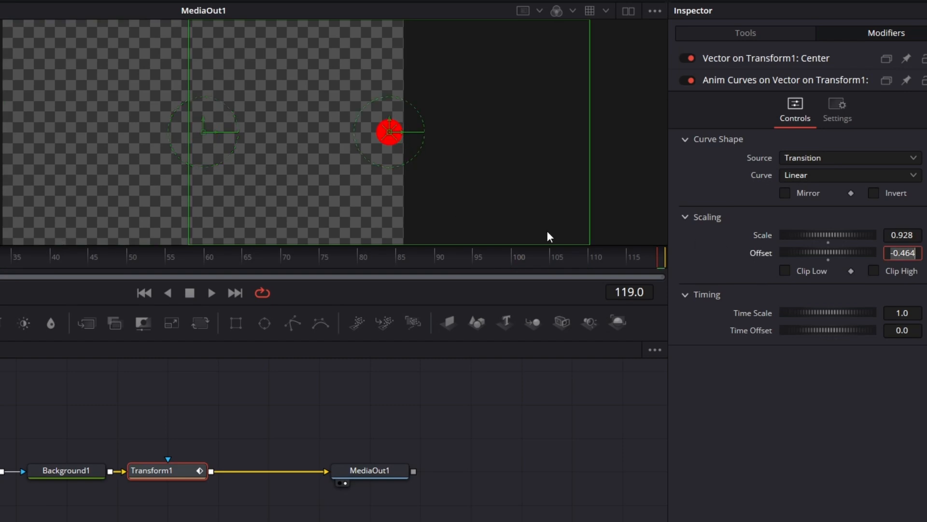
pyautogui.moveTo(0, 261); pyautogui.dragTo(635, 267)
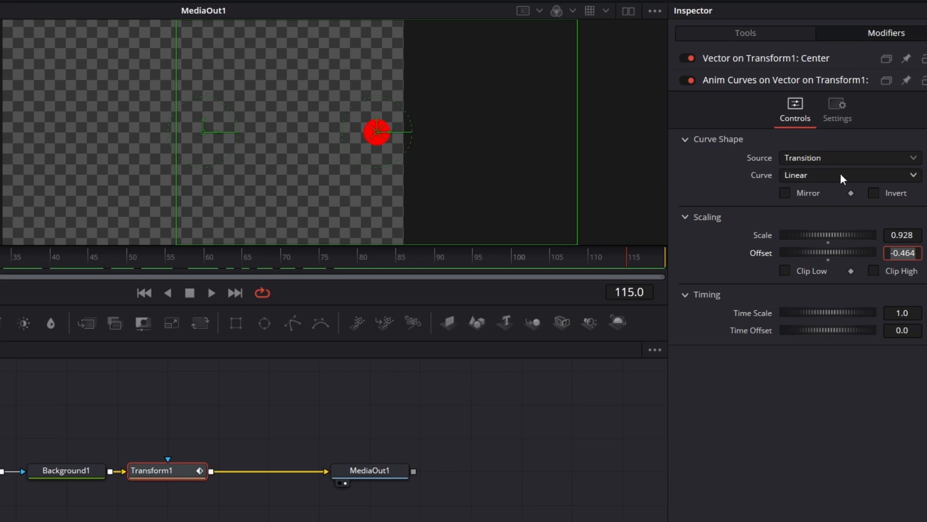
# Set the Anim Curves Curve to Easing with Bounce as the Out easing, and play the animation
pyautogui.click(821, 182)
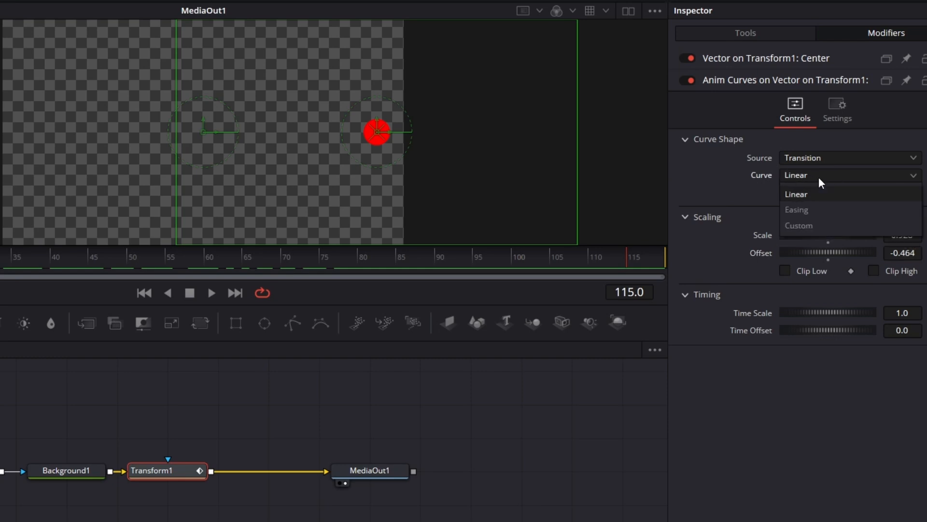
pyautogui.click(822, 214)
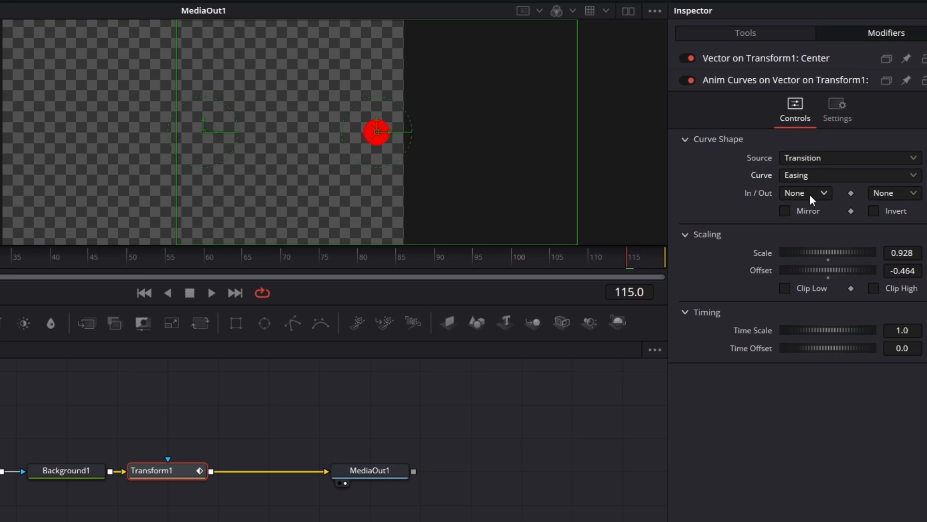
pyautogui.click(890, 195)
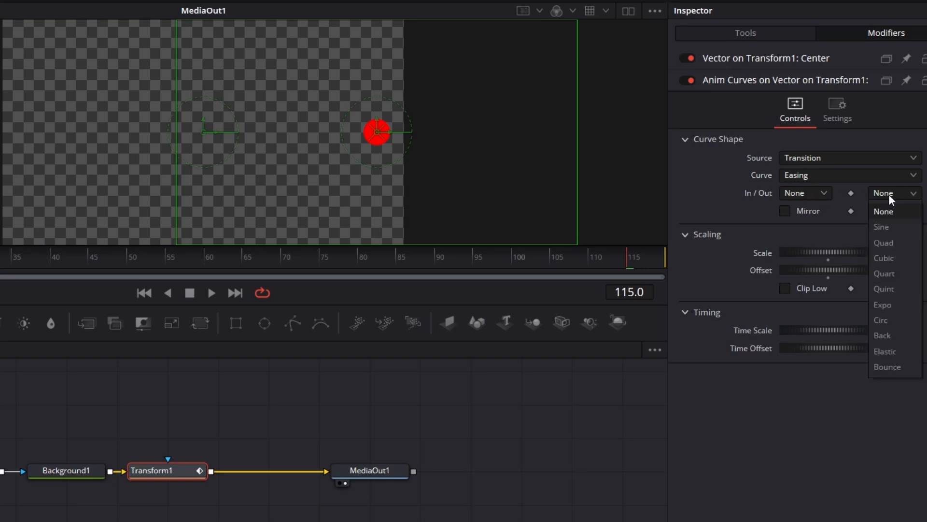
pyautogui.click(887, 367)
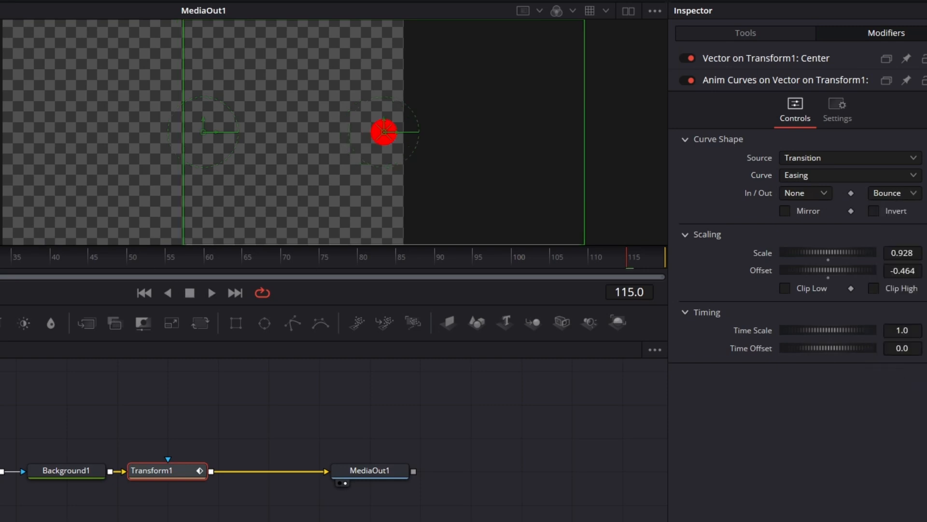
pyautogui.press('space')
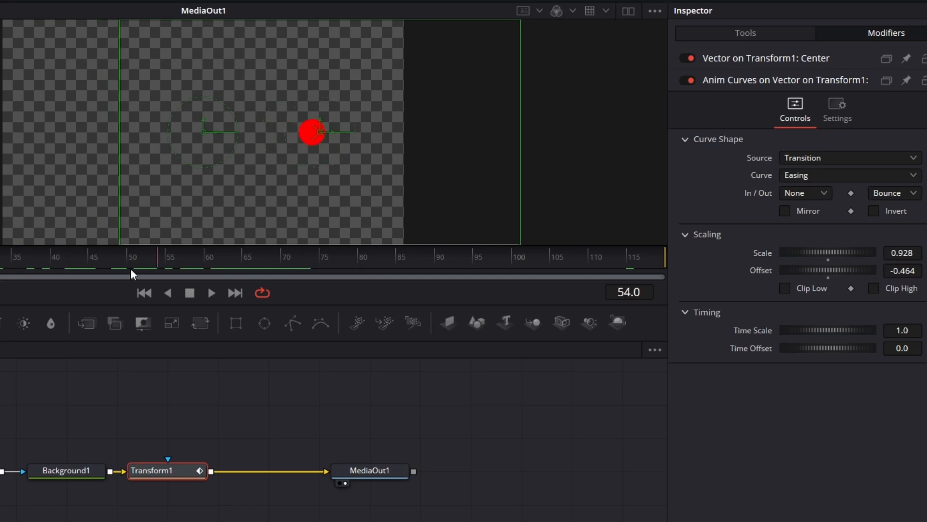
pyautogui.click(211, 293)
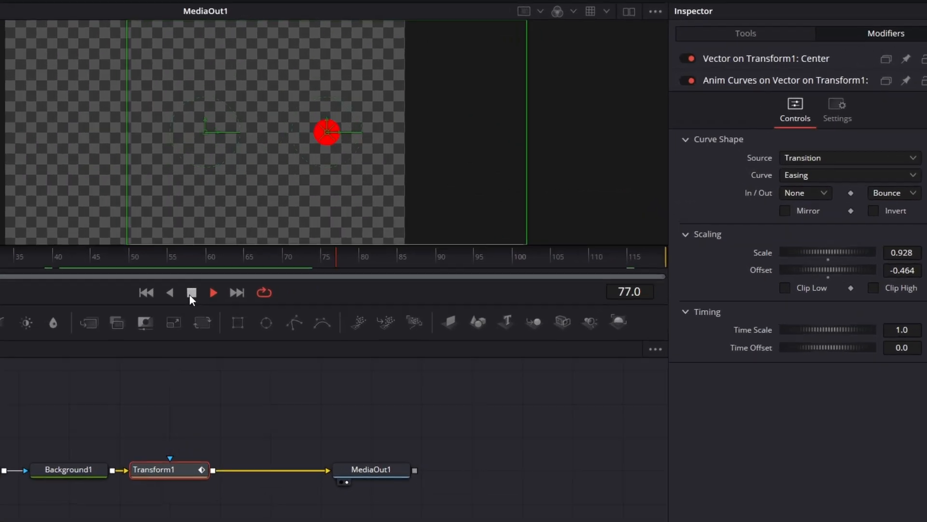
# Stop the playback and set the Anim Curves Time Offset to 30/120
pyautogui.click(191, 293)
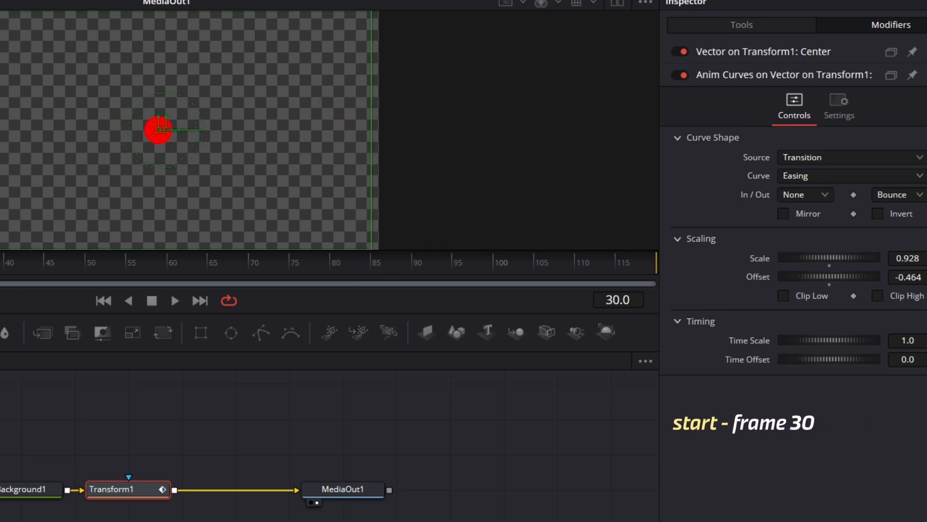
pyautogui.click(167, 261)
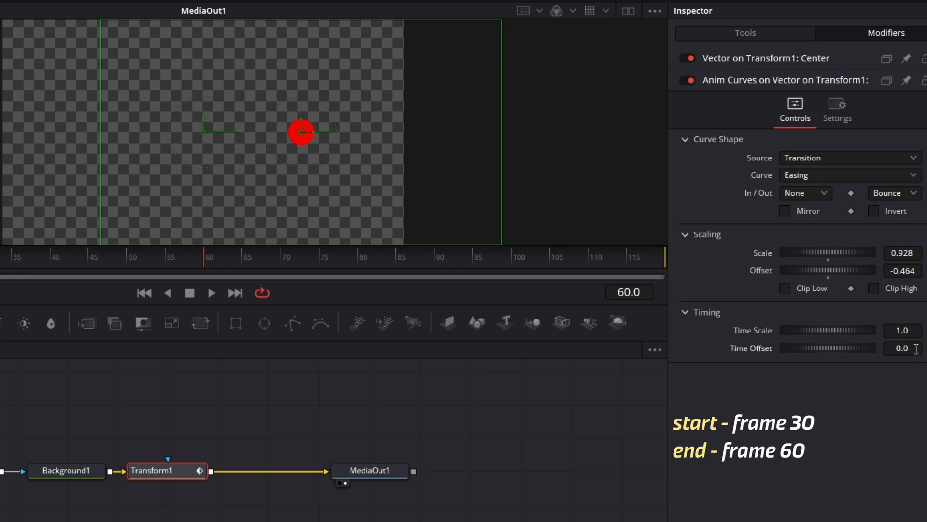
pyautogui.click(916, 348)
pyautogui.write('30')
pyautogui.write('/120')
pyautogui.press('Return')
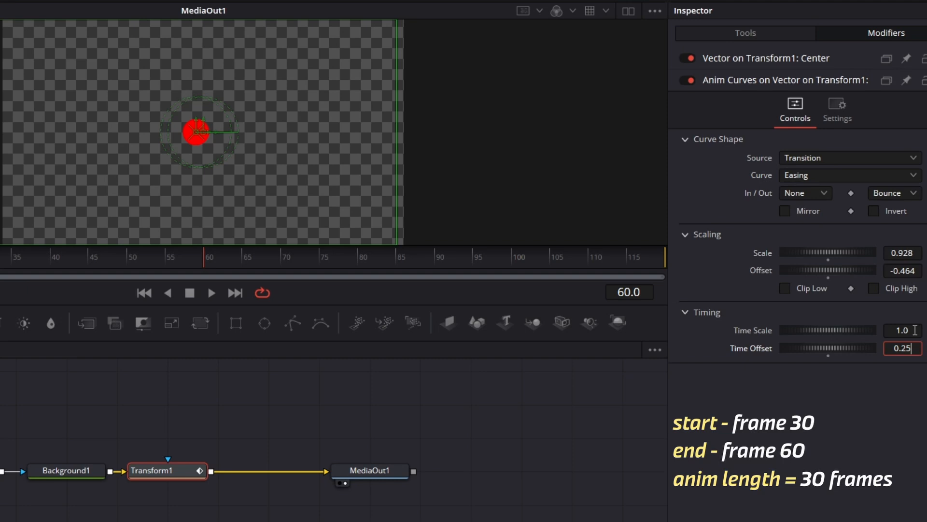
# Set the Anim Curves Time Scale to 120/30
pyautogui.click(915, 330)
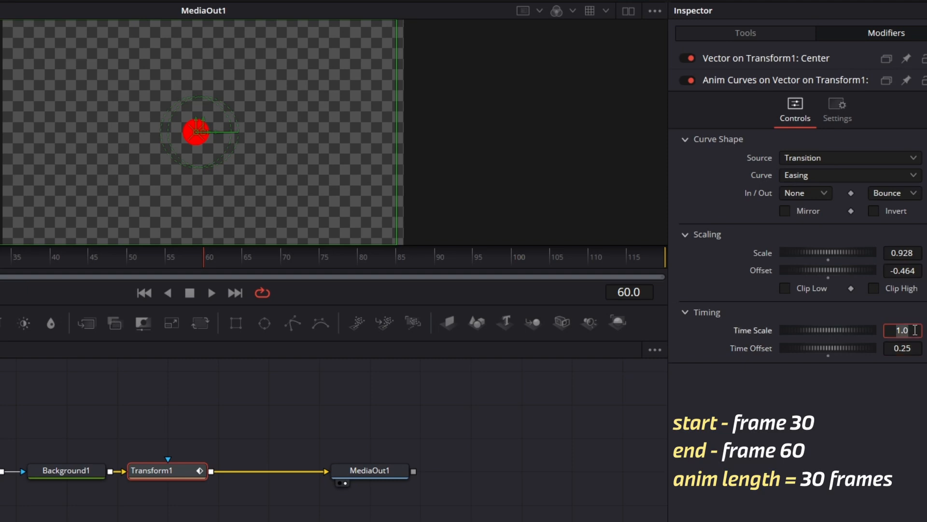
pyautogui.write('12')
pyautogui.write('0')
pyautogui.write('/40')
pyautogui.press('BackSpace')
pyautogui.press('BackSpace')
pyautogui.write('3')
pyautogui.press('Tab')
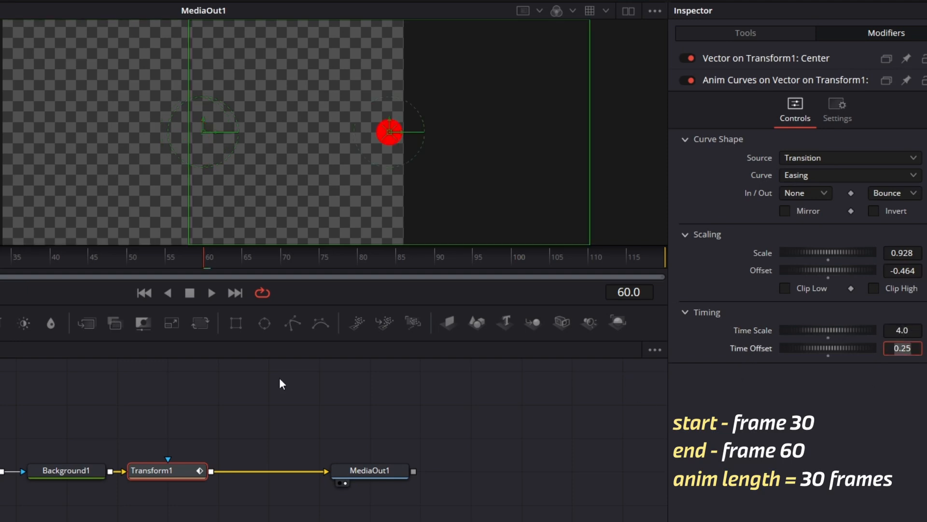
# Step through the composition frame by frame from before frame 30 to past frame 60 to check the circle's start and end timing
pyautogui.press('Home')
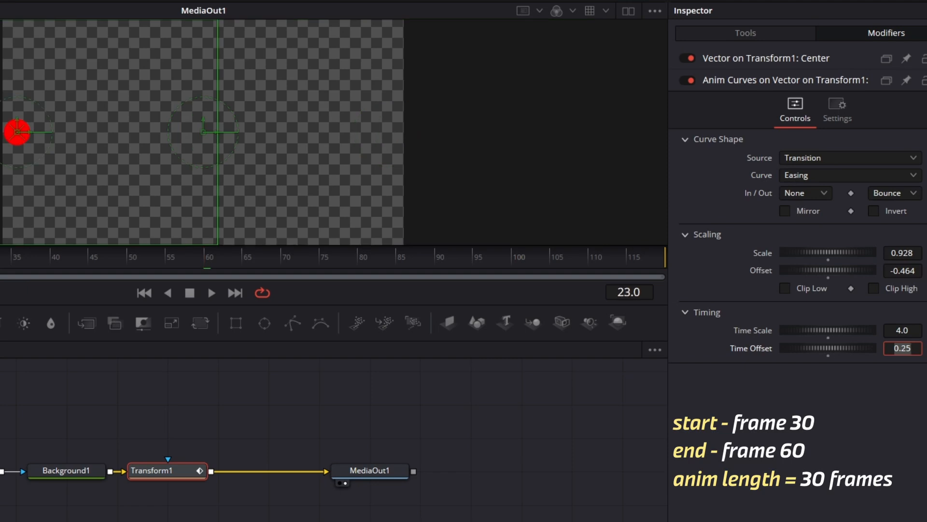
pyautogui.click(911, 348)
pyautogui.press('Return')
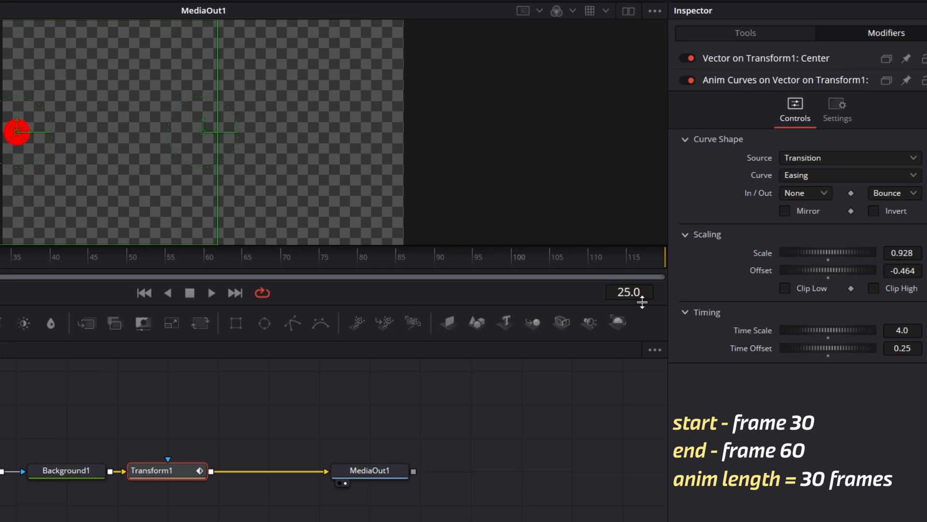
pyautogui.press('Right')
pyautogui.press('Right')
pyautogui.press('Right')
pyautogui.press('Right')
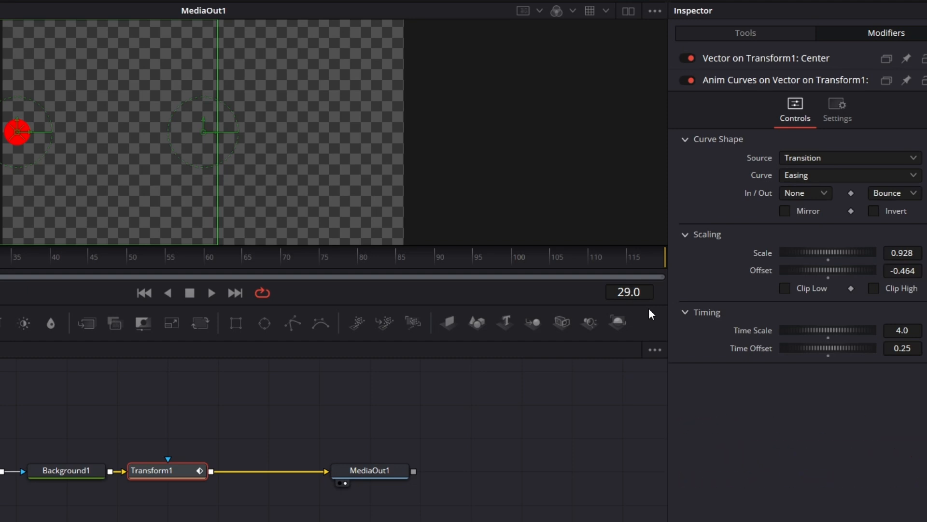
pyautogui.press('Right')
pyautogui.press('Right')
pyautogui.press('Right')
pyautogui.press('Right')
pyautogui.press('Right')
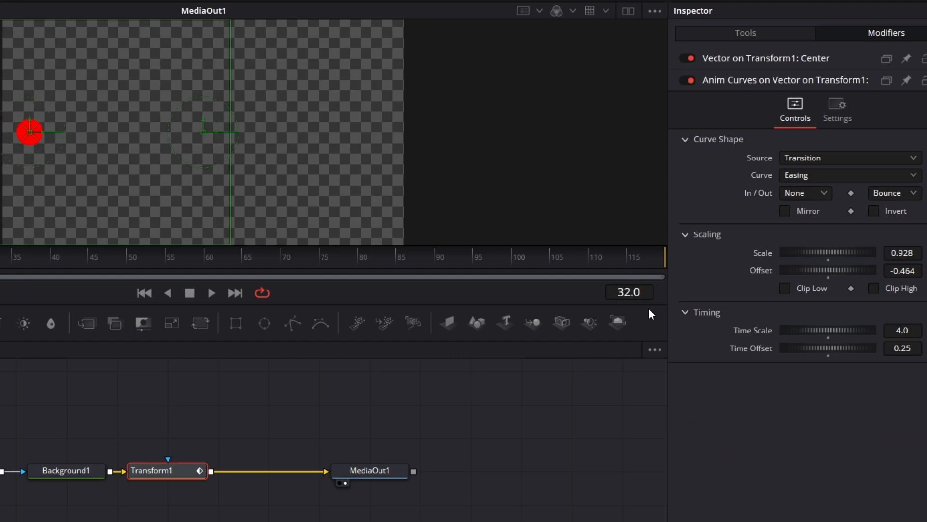
pyautogui.press('Right')
pyautogui.press('Right')
pyautogui.press('Right')
pyautogui.press('Right')
pyautogui.press('Right')
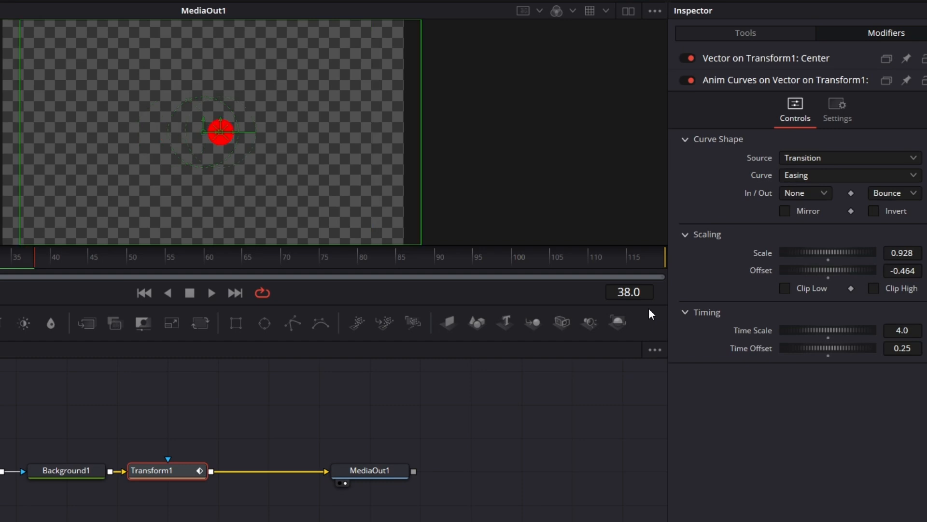
pyautogui.press('Right')
pyautogui.press('Right')
pyautogui.press('Right')
pyautogui.press('Right')
pyautogui.press('Right')
pyautogui.press('Right')
pyautogui.press('Right')
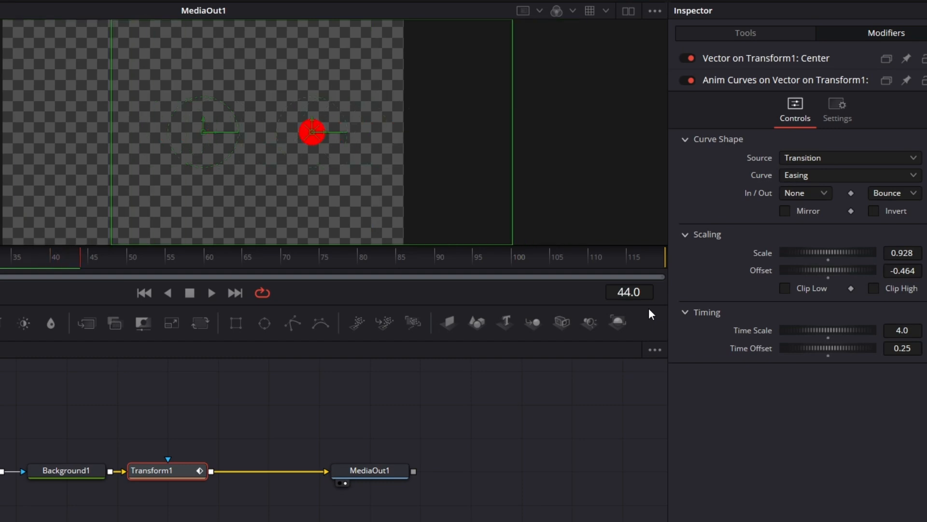
pyautogui.press('Right')
pyautogui.press('Right')
pyautogui.press('Right')
pyautogui.press('Right')
pyautogui.press('Right')
pyautogui.press('Right')
pyautogui.press('Right')
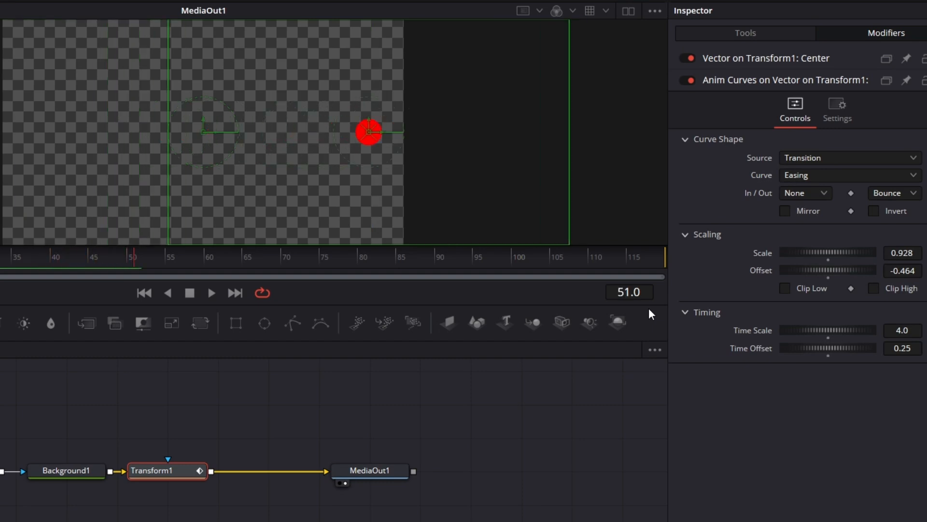
pyautogui.press('Right')
pyautogui.press('Right')
pyautogui.press('Right')
pyautogui.press('Right')
pyautogui.press('Right')
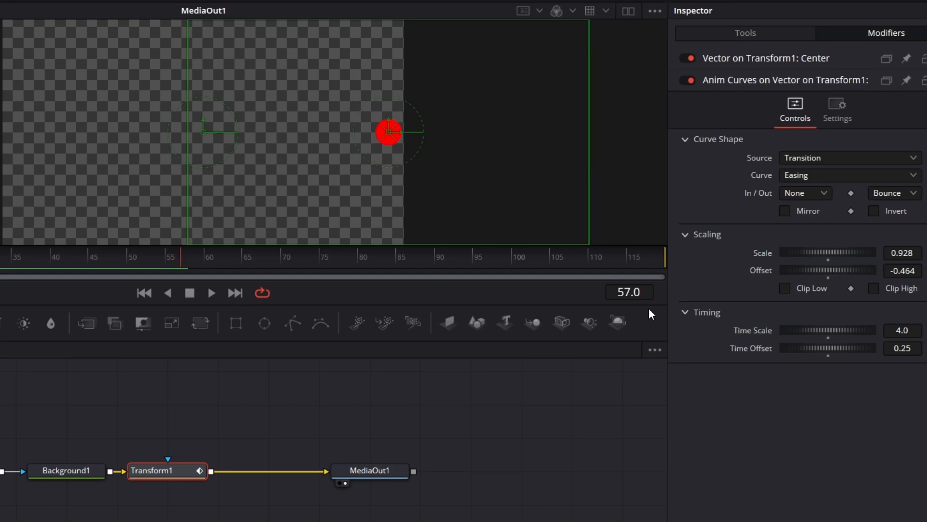
pyautogui.press('Right')
pyautogui.press('Right')
pyautogui.press('Right')
pyautogui.press('Right')
pyautogui.press('Right')
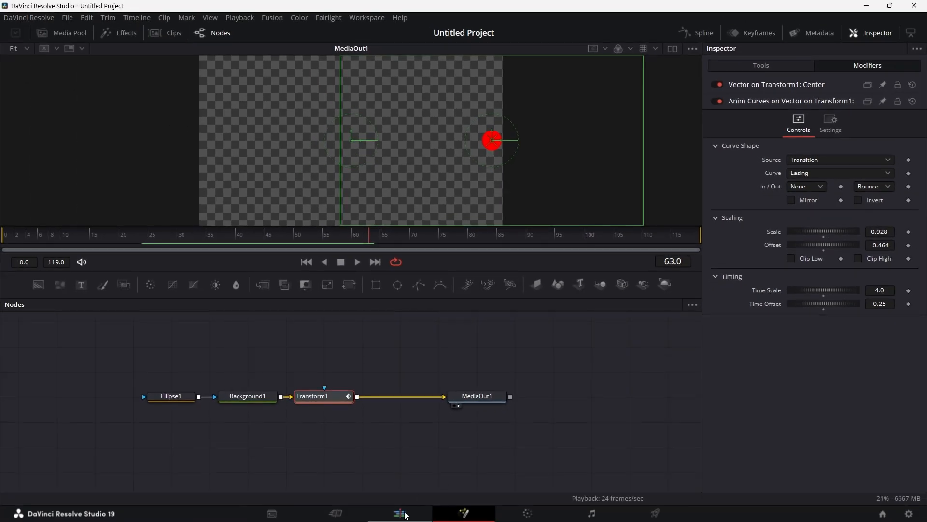
# Switch to the Edit page and change the Fusion Composition clip's duration to 10 seconds
pyautogui.click(400, 513)
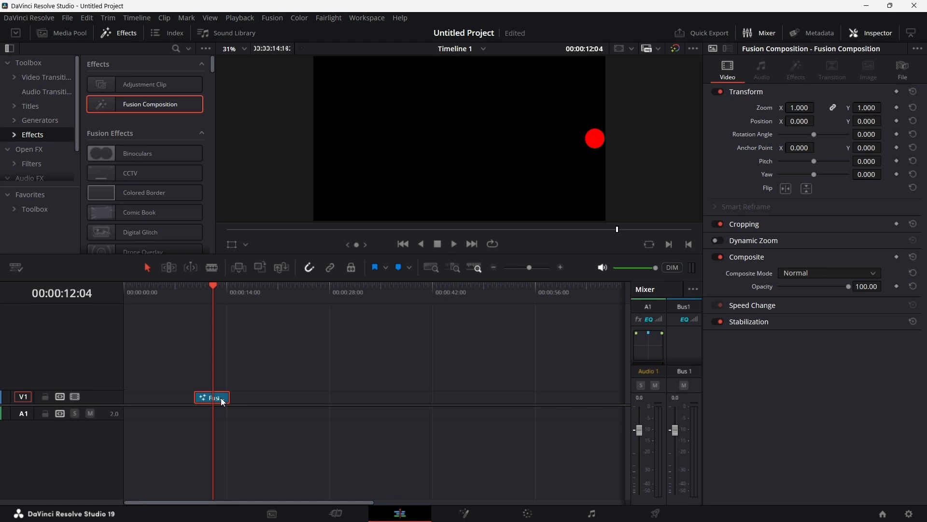
pyautogui.rightClick(223, 403)
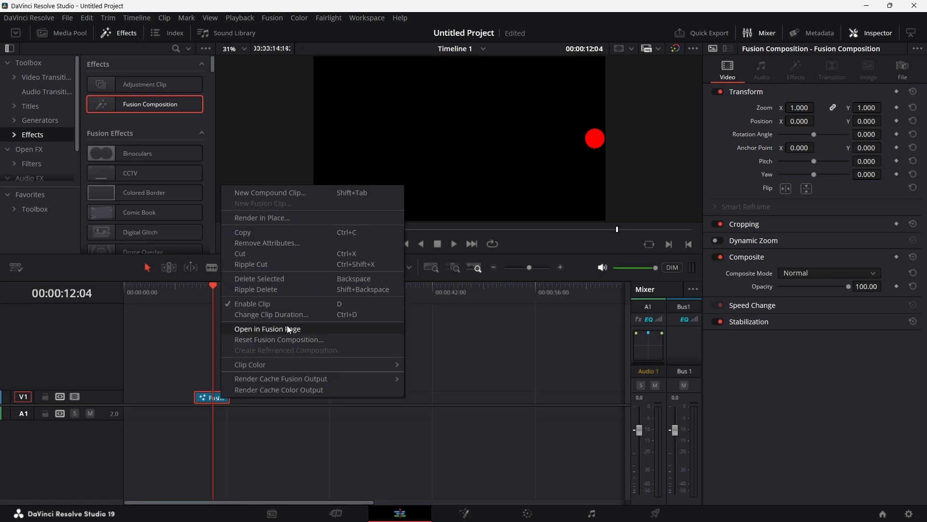
pyautogui.click(272, 314)
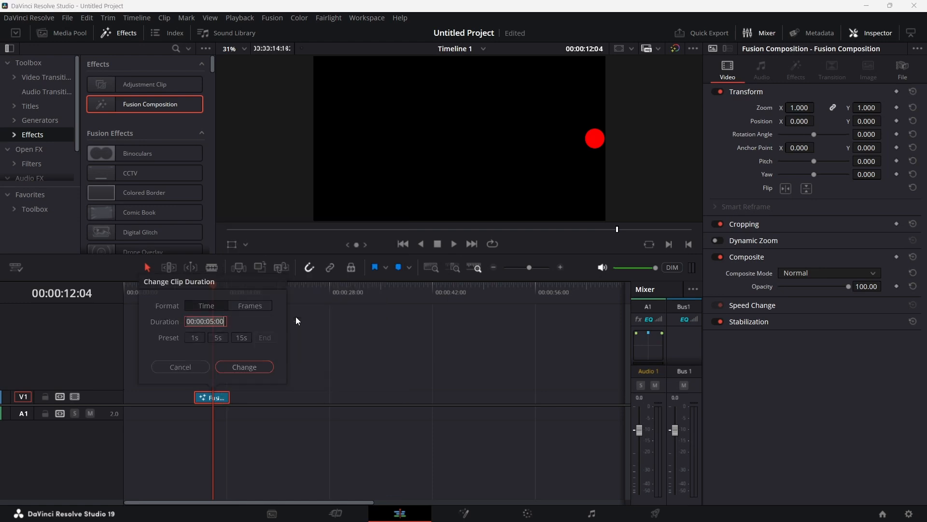
pyautogui.click(213, 321)
pyautogui.press('BackSpace')
pyautogui.press('BackSpace')
pyautogui.write('10')
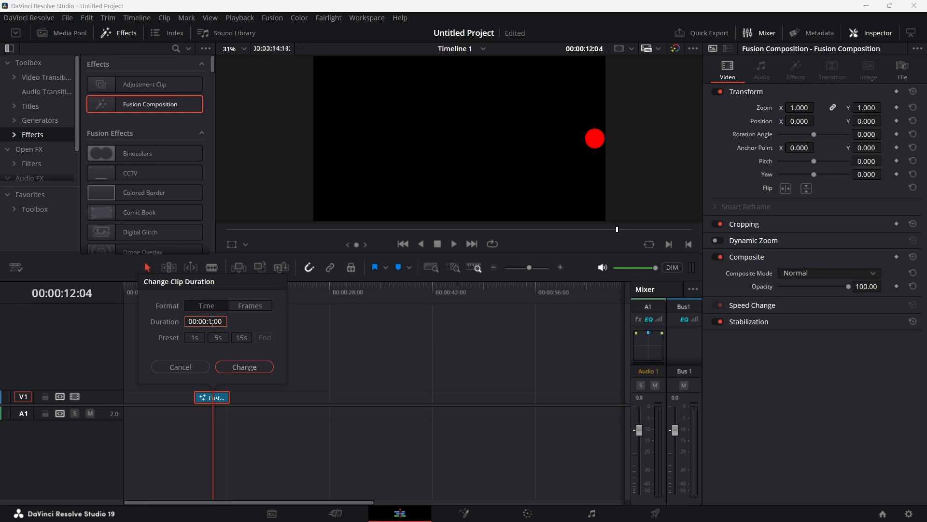
pyautogui.press('Return')
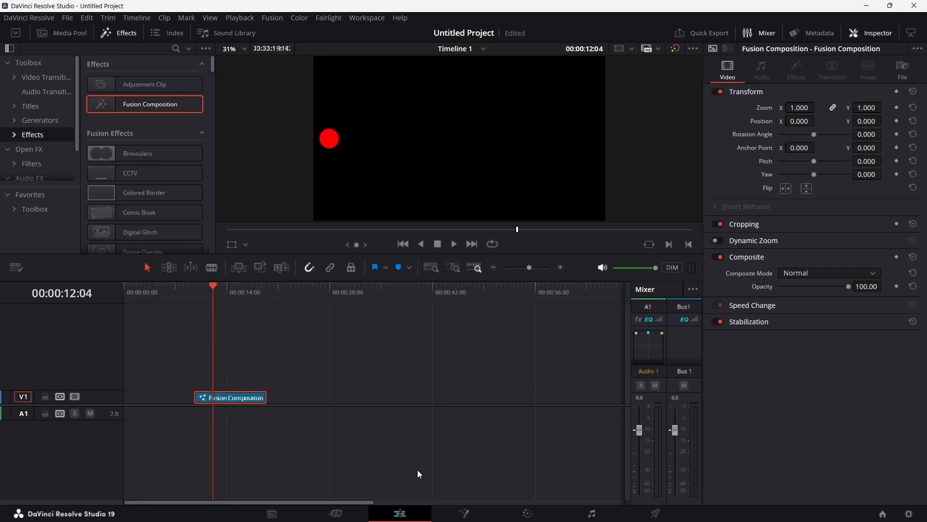
# Return to the Fusion page and step through the frames around 60 to check when the circle starts moving in the lengthened composition
pyautogui.click(465, 513)
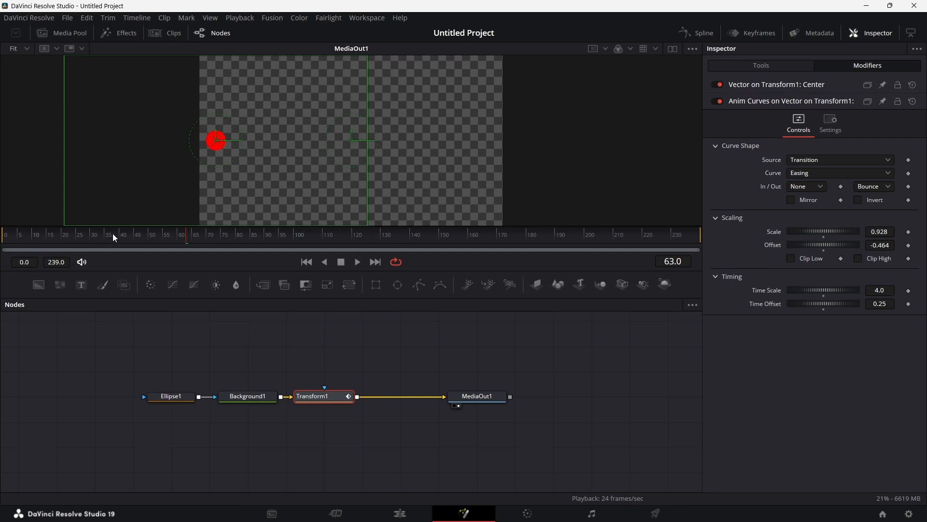
pyautogui.moveTo(113, 234); pyautogui.dragTo(181, 250)
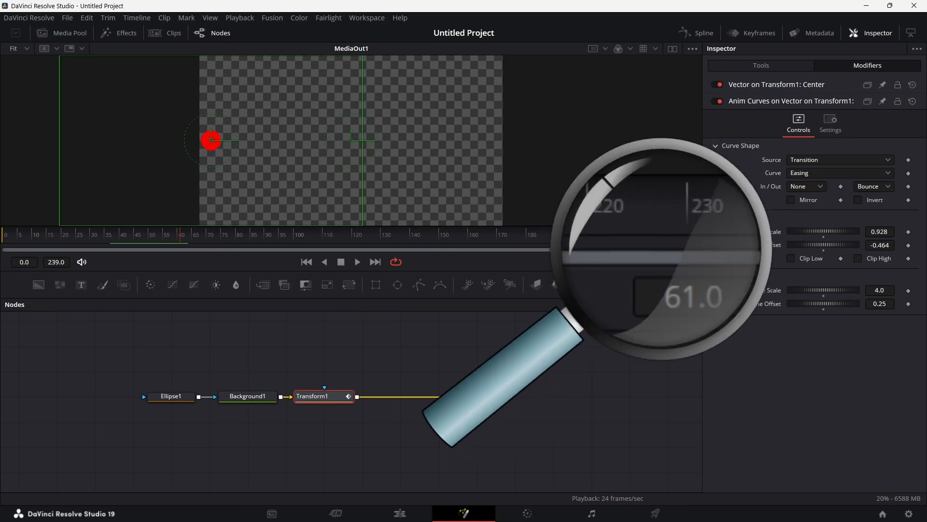
pyautogui.press('Right')
pyautogui.press('Right')
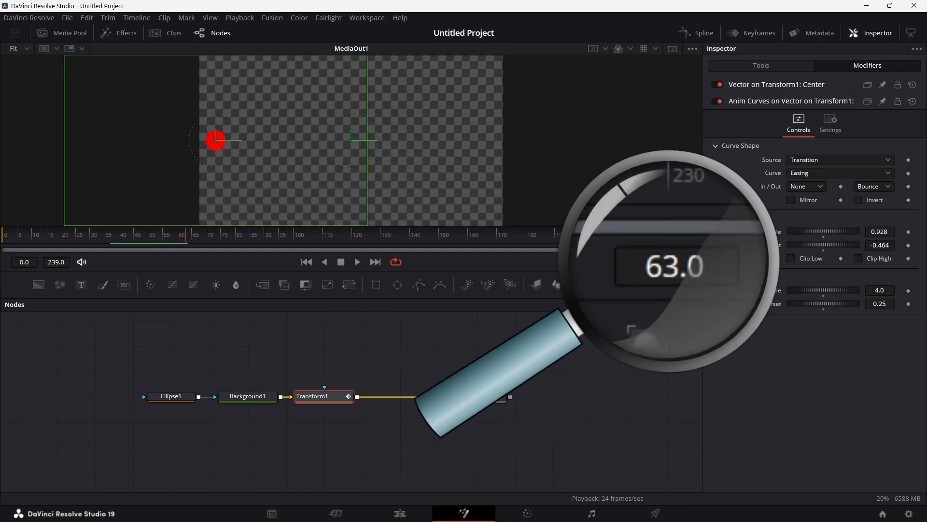
pyautogui.press('Left')
pyautogui.press('Left')
pyautogui.press('Left')
pyautogui.press('Left')
pyautogui.press('Right')
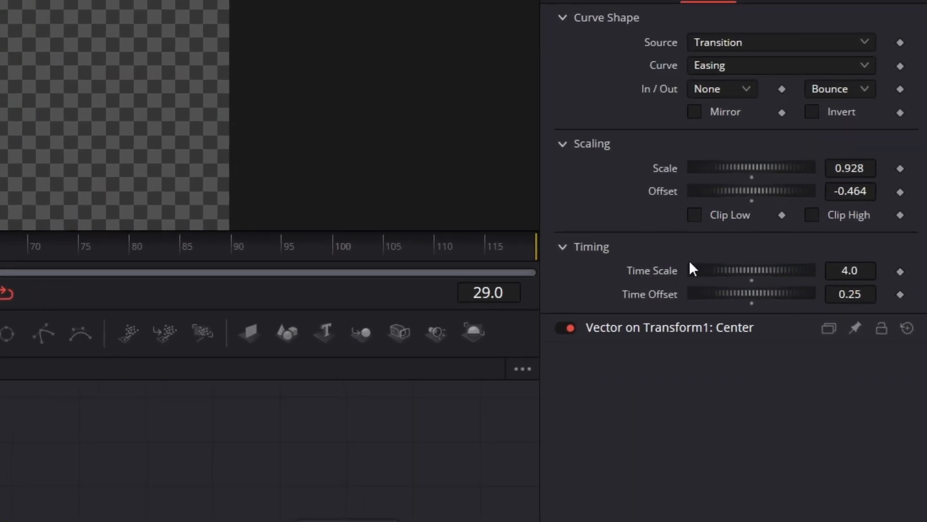
# Add an expression to the Anim Curves Time Scale and enter 120/30 in it
pyautogui.rightClick(655, 271)
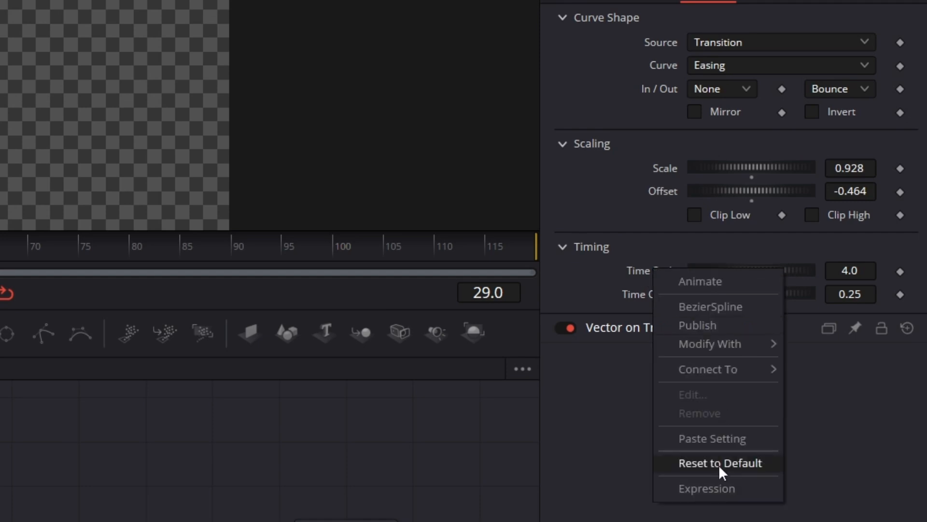
pyautogui.click(718, 485)
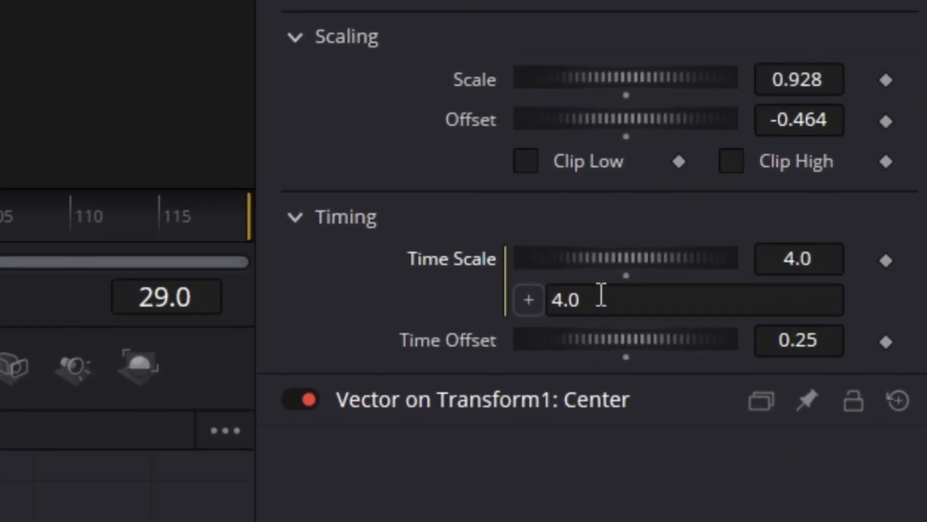
pyautogui.click(737, 292)
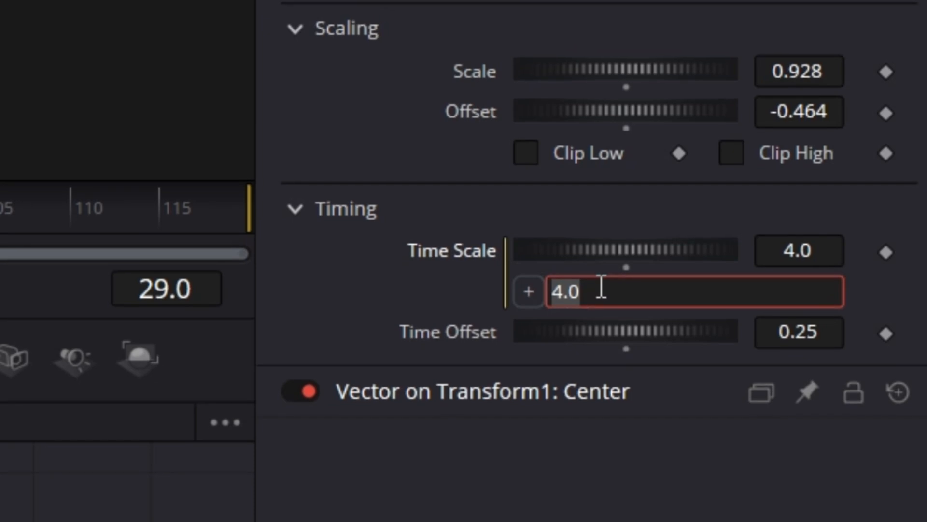
pyautogui.write('120/')
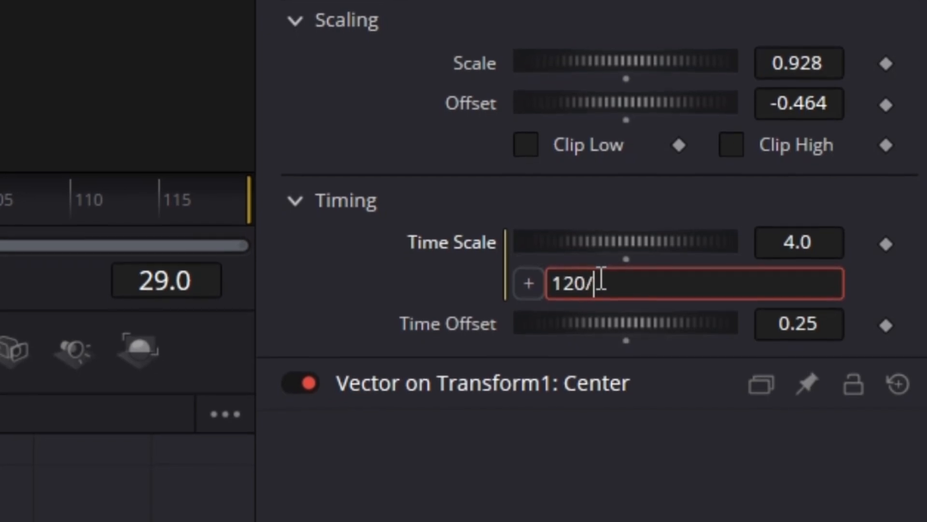
pyautogui.write('30')
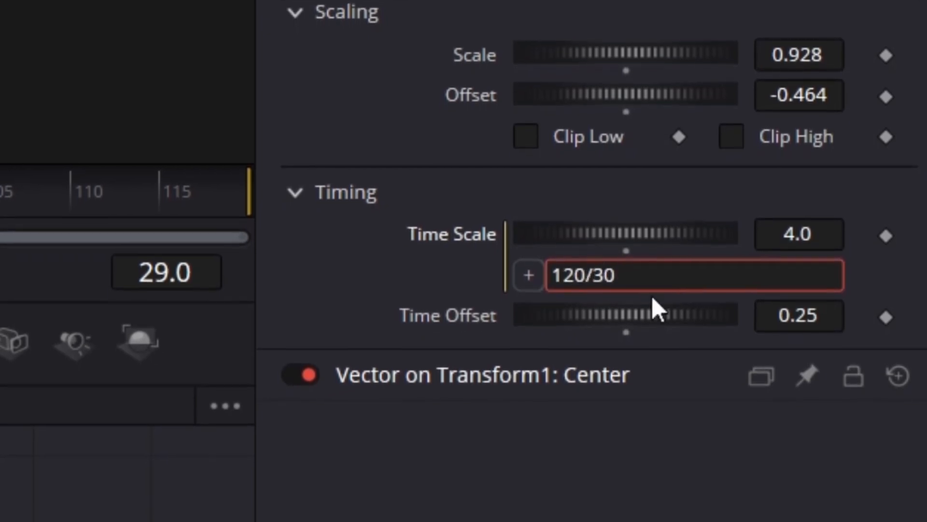
# Replace the 120 in the Time Scale expression with comp.RenderEnd, making it comp.RenderEnd/30
pyautogui.click(555, 273)
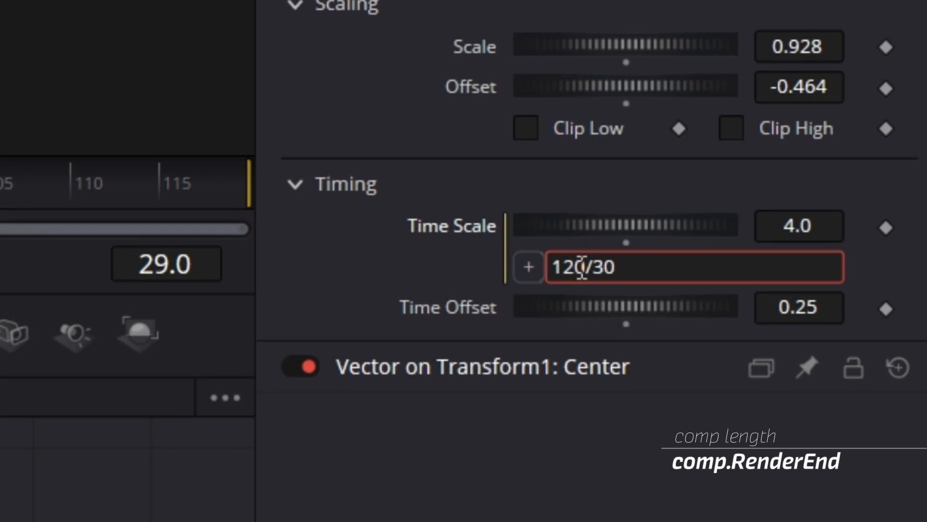
pyautogui.press('Delete')
pyautogui.press('Delete')
pyautogui.press('Delete')
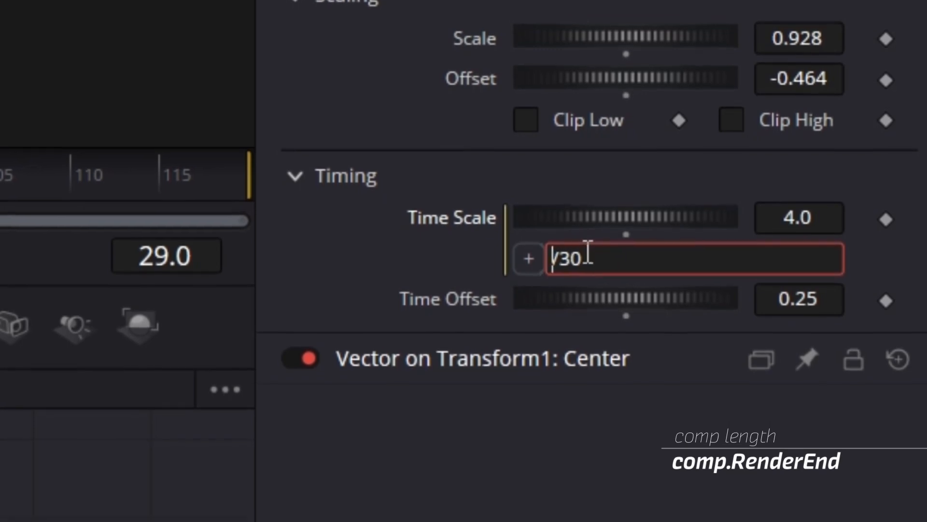
pyautogui.write('comp.')
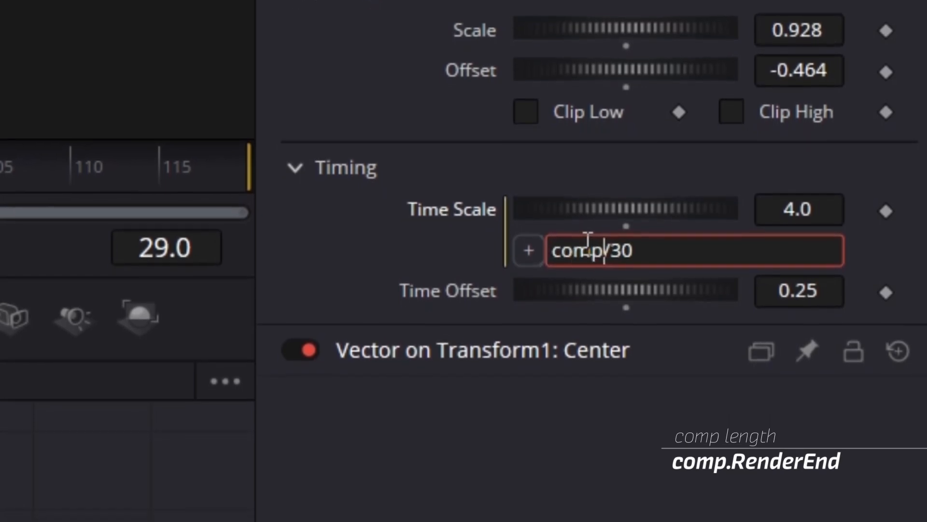
pyautogui.write('Ren')
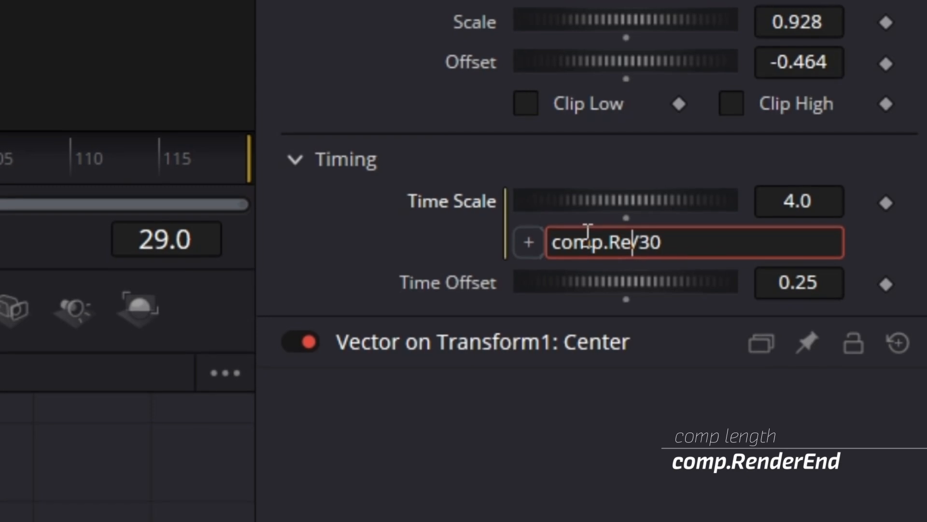
pyautogui.write('derEnd')
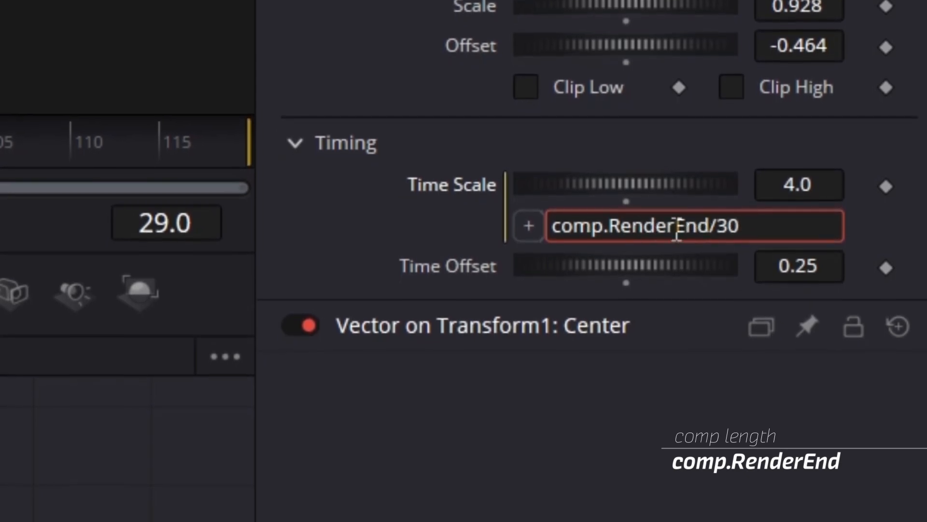
pyautogui.press('Tab')
# Add the expression 30/comp.RenderEnd to the Anim Curves Time Offset and scrub through the animation to check its timing
pyautogui.rightClick(460, 257)
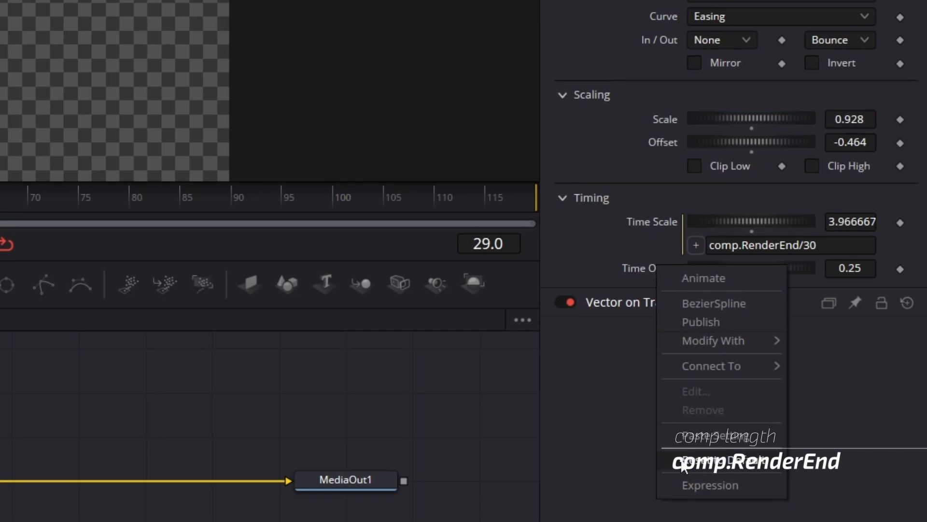
pyautogui.click(698, 485)
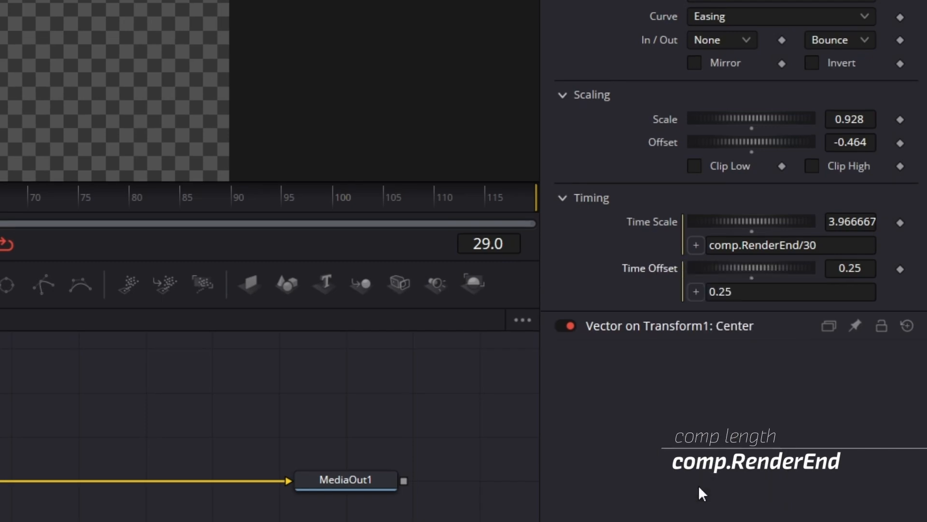
pyautogui.click(732, 291)
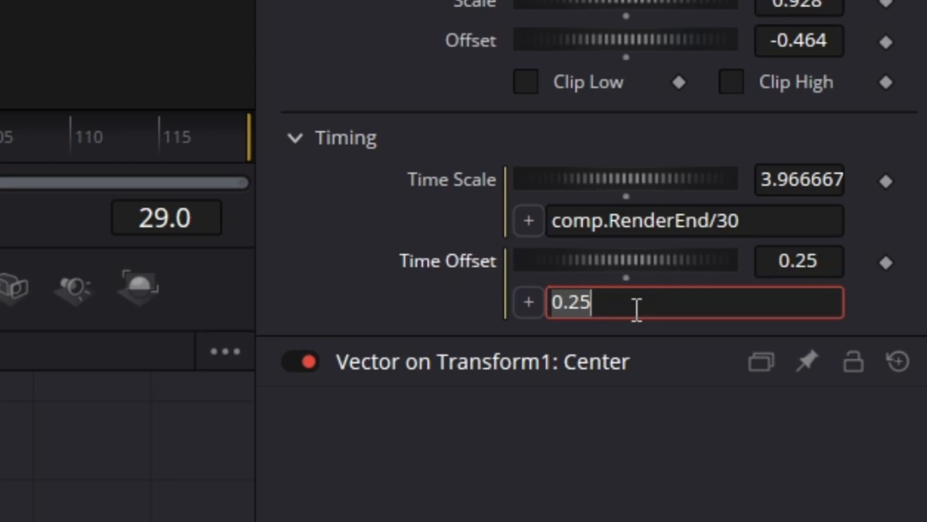
pyautogui.write('30/c')
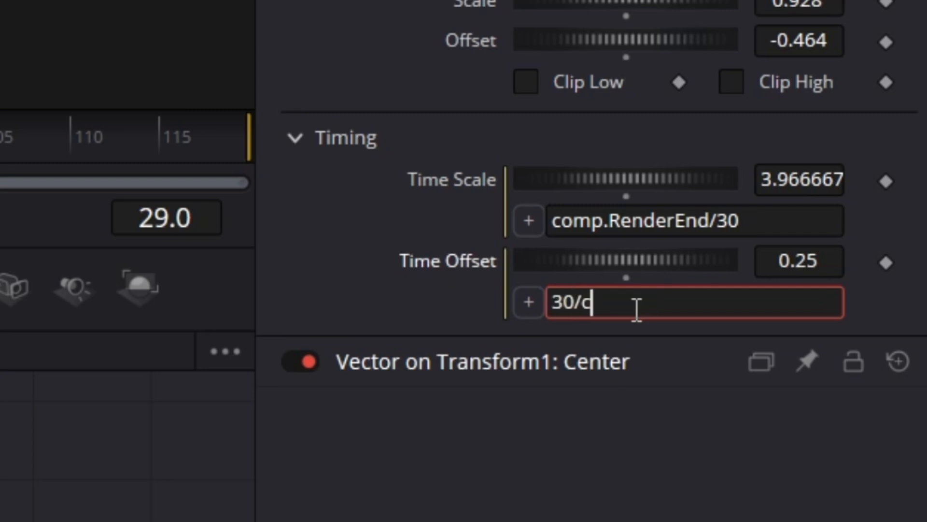
pyautogui.write('omp.Re')
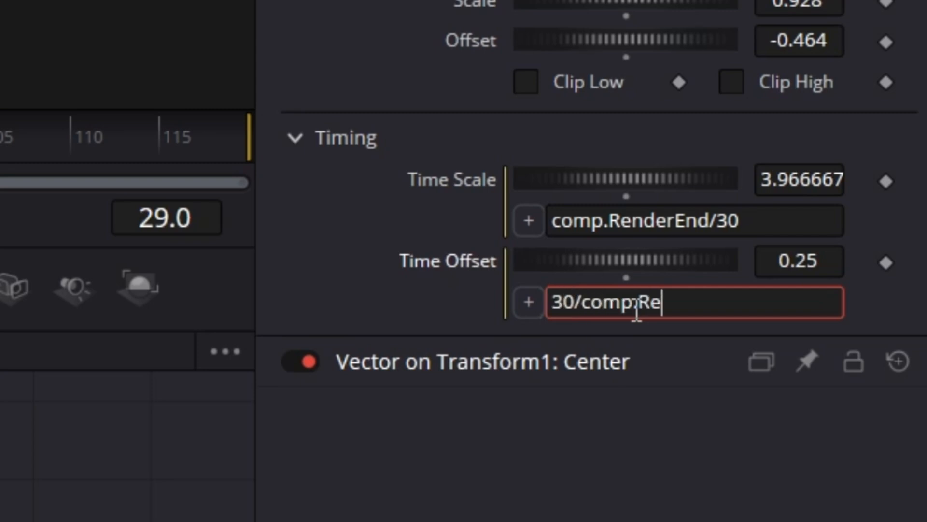
pyautogui.write('nderEnd')
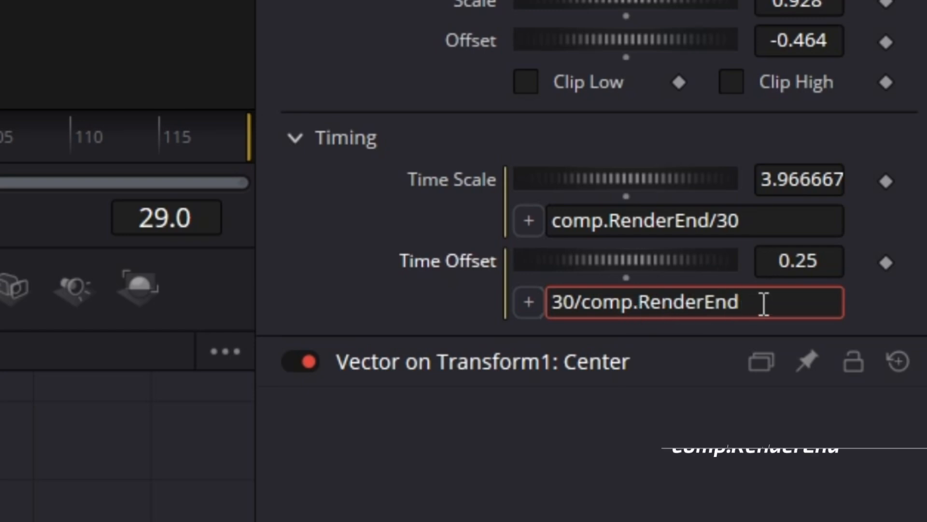
pyautogui.click(125, 457)
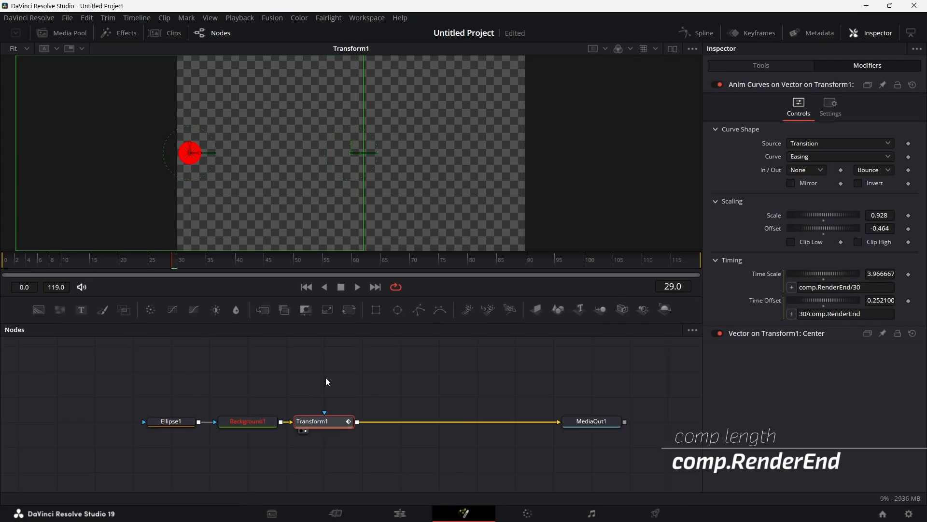
pyautogui.moveTo(33, 262); pyautogui.dragTo(137, 273)
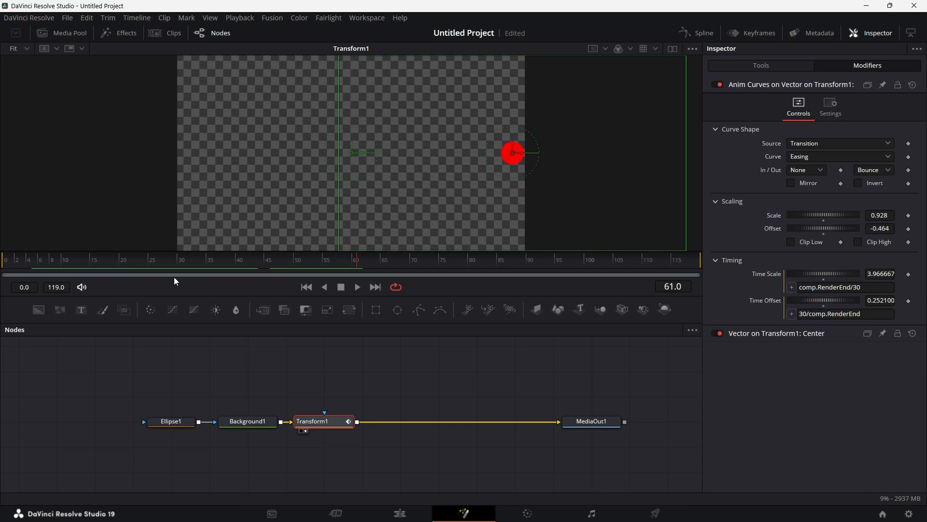
# Correct the Time Scale expression to (comp.RenderEnd+1)/30
pyautogui.click(863, 287)
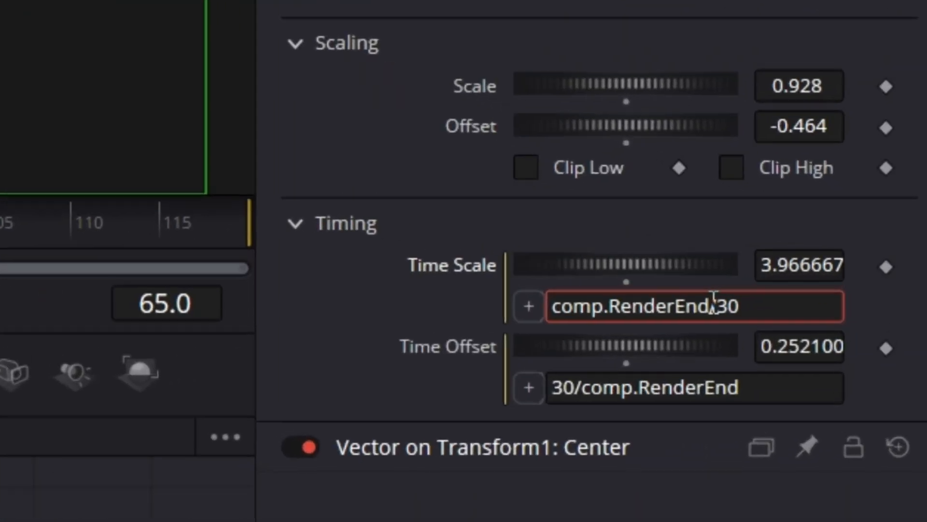
pyautogui.write('+1')
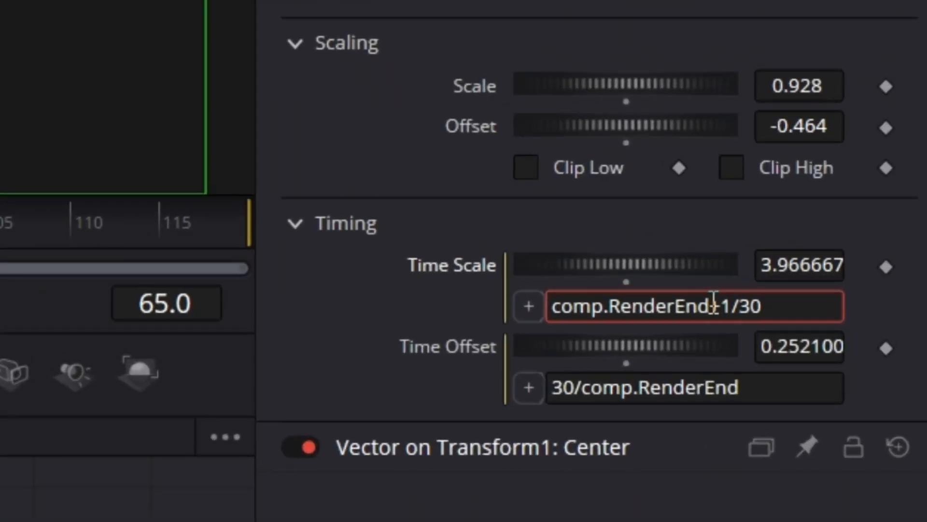
pyautogui.write(')')
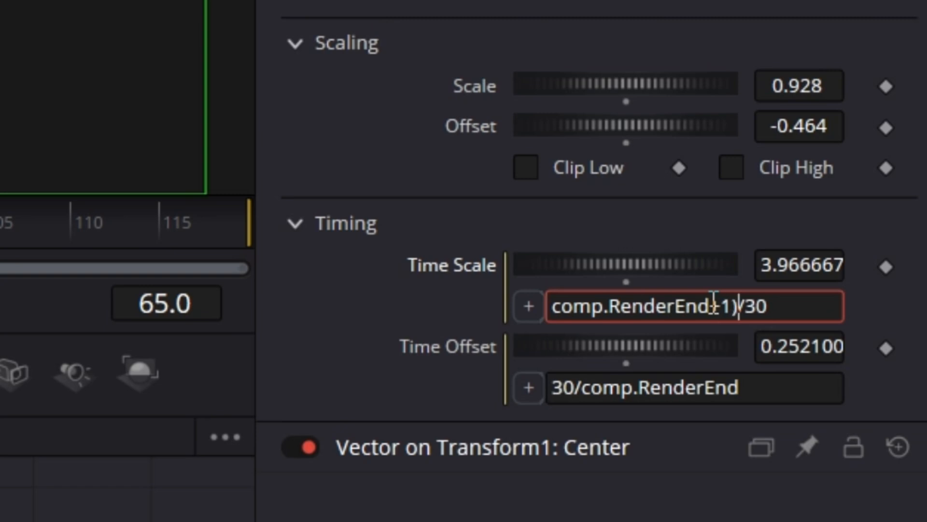
pyautogui.press('Left')
pyautogui.press('Left')
pyautogui.press('Left')
pyautogui.press('Left')
pyautogui.press('Left')
pyautogui.press('Left')
pyautogui.press('Left')
pyautogui.press('Left')
pyautogui.press('Left')
pyautogui.press('Left')
pyautogui.press('Left')
pyautogui.press('Left')
pyautogui.press('Left')
pyautogui.press('Left')
pyautogui.press('Left')
pyautogui.press('Left')
pyautogui.press('Left')
pyautogui.write('(')
pyautogui.press('Tab')
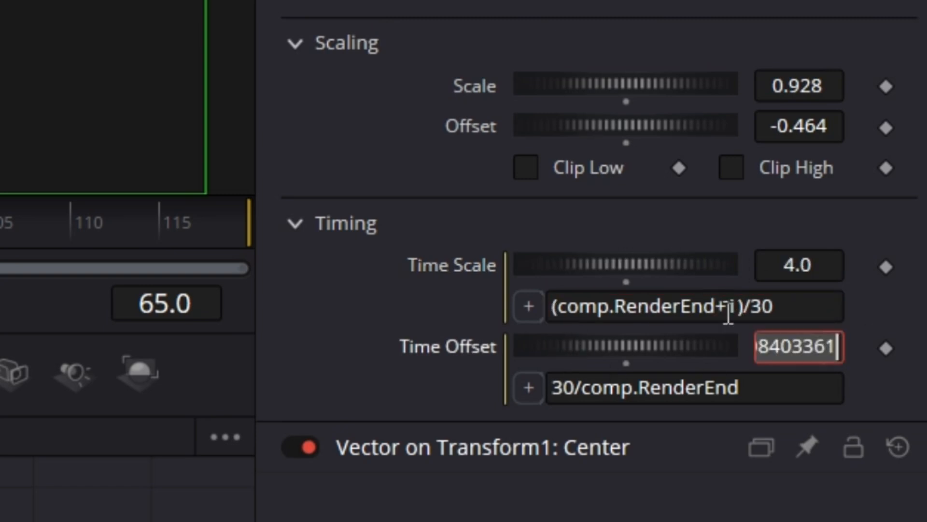
# Correct the Time Offset expression to 30/(comp.RenderEnd+1) and scrub the timeline to check the circle's motion
pyautogui.click(585, 380)
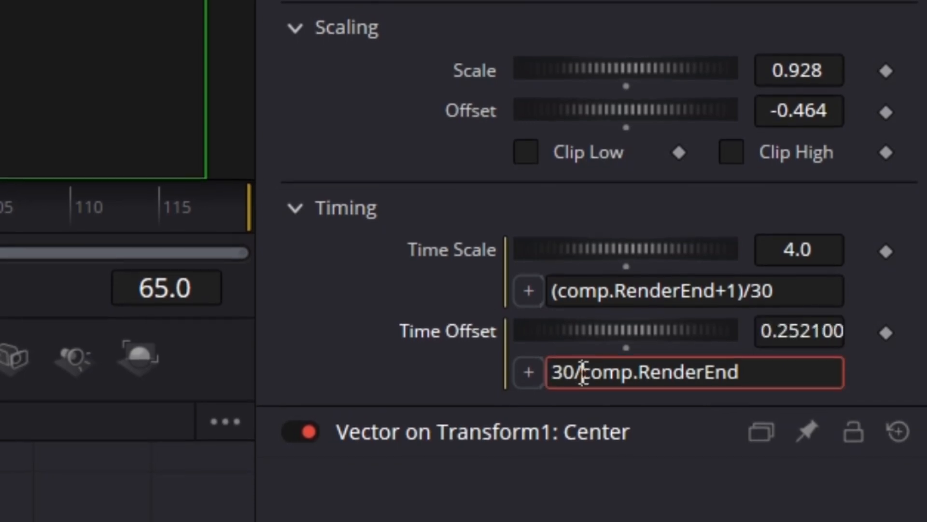
pyautogui.write('(')
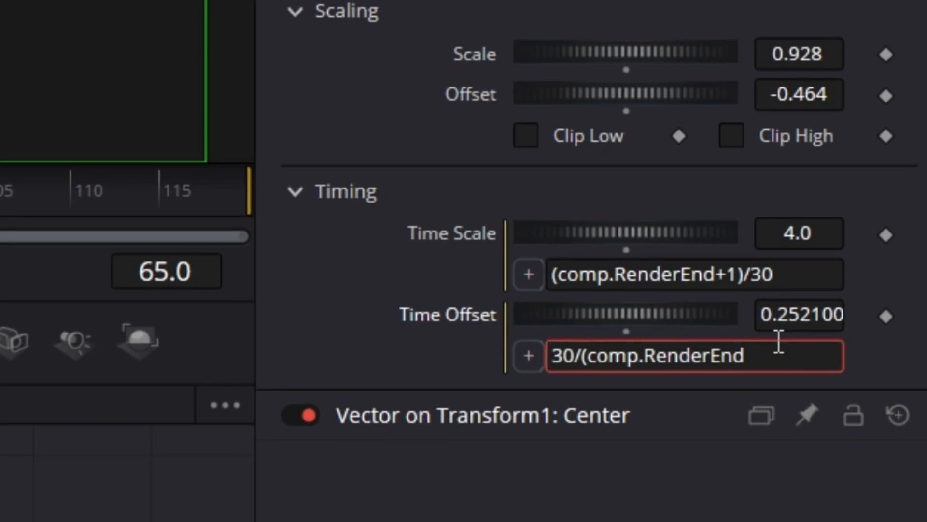
pyautogui.write('+')
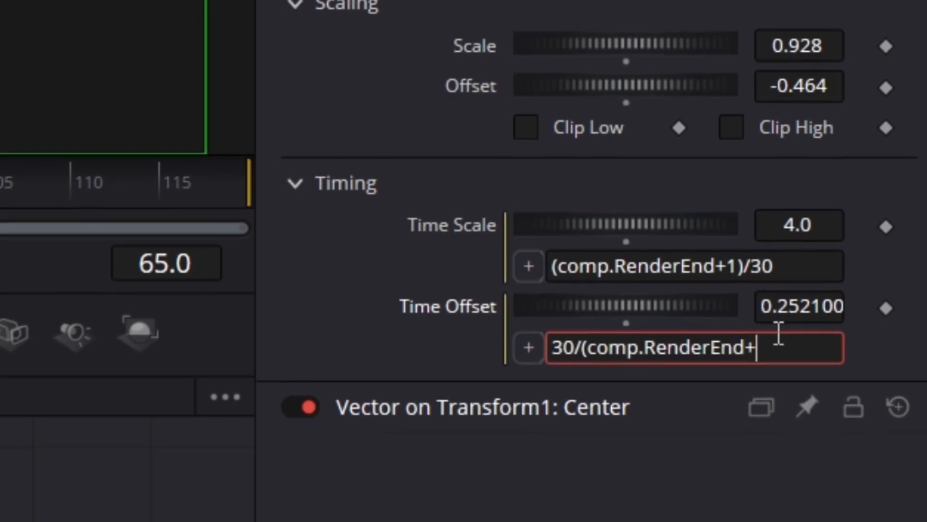
pyautogui.write('1)')
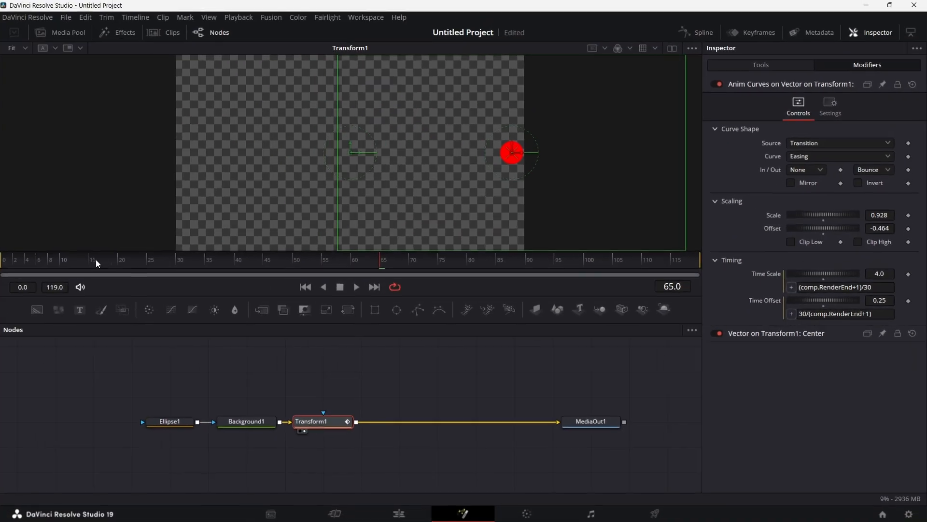
pyautogui.click(153, 262)
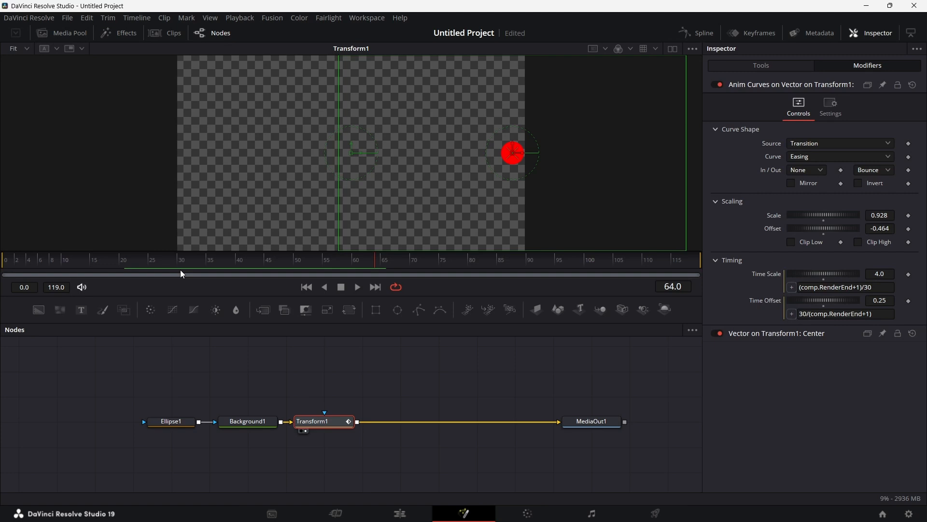
pyautogui.press('Left')
# Add a Text node above the Transform node and drive its text with the expression comp.RenderEnd
pyautogui.moveTo(82, 314); pyautogui.dragTo(363, 378)
pyautogui.rightClick(767, 212)
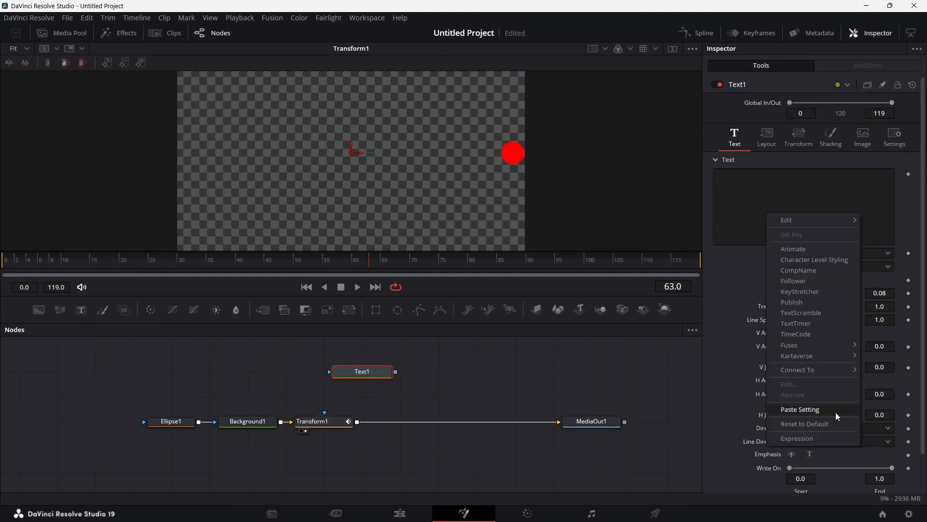
pyautogui.click(825, 441)
pyautogui.click(760, 252)
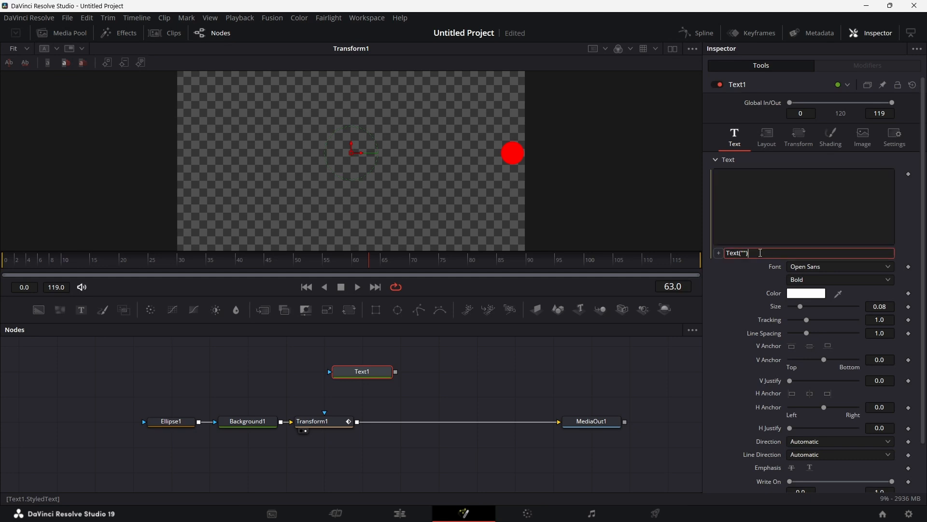
pyautogui.press('BackSpace')
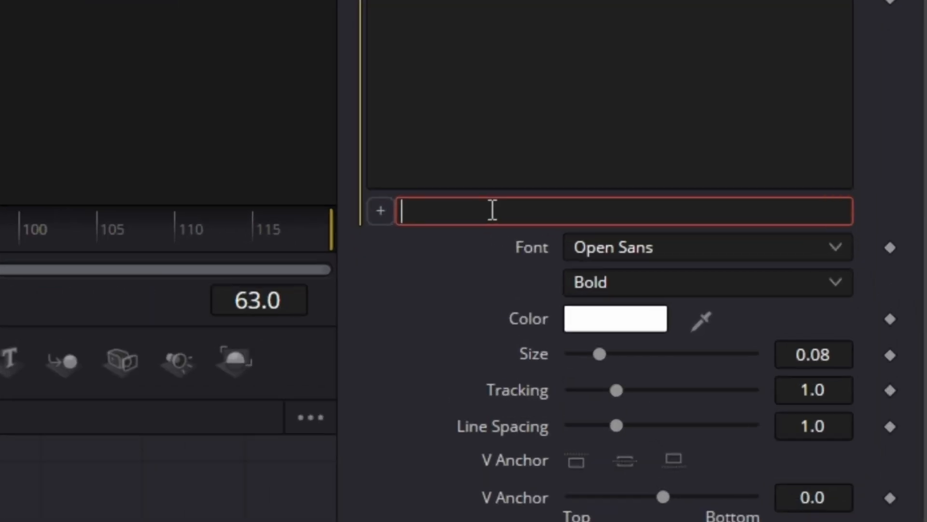
pyautogui.write('comp.')
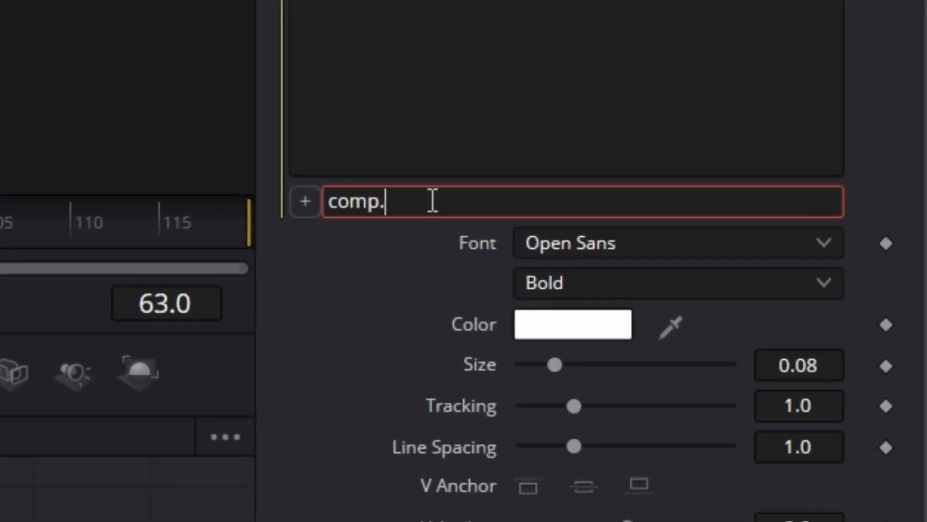
pyautogui.write('RenderE')
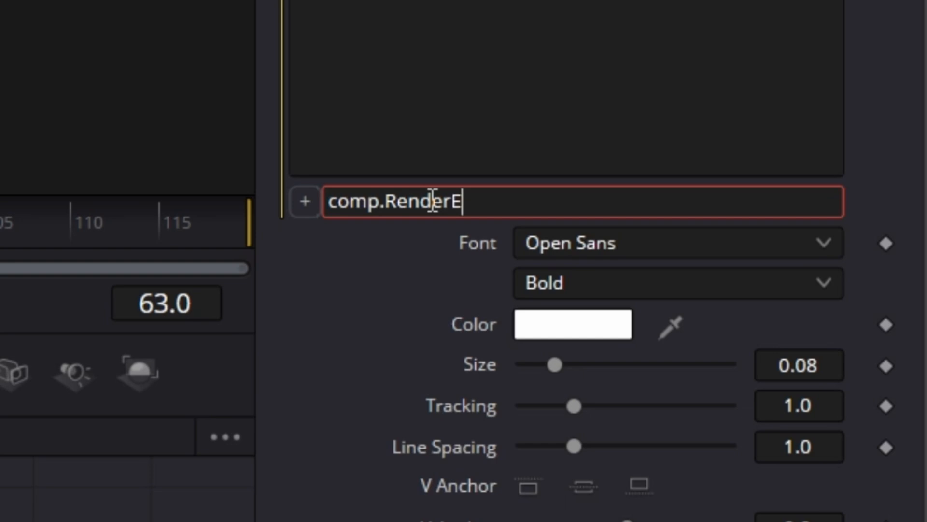
pyautogui.write('nd')
pyautogui.press('Tab')
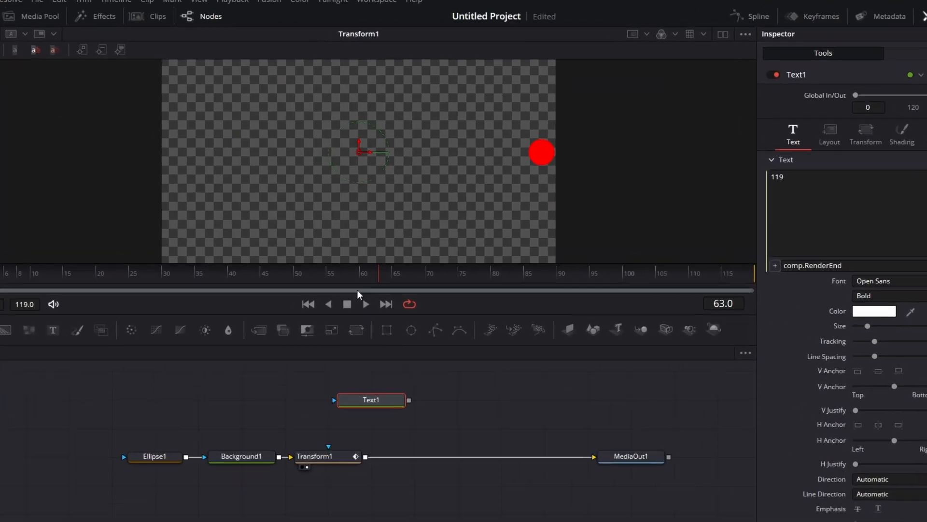
# Show the Text node in the viewer and change its text expression to comp.RenderEnd+1
pyautogui.moveTo(370, 405); pyautogui.dragTo(383, 166)
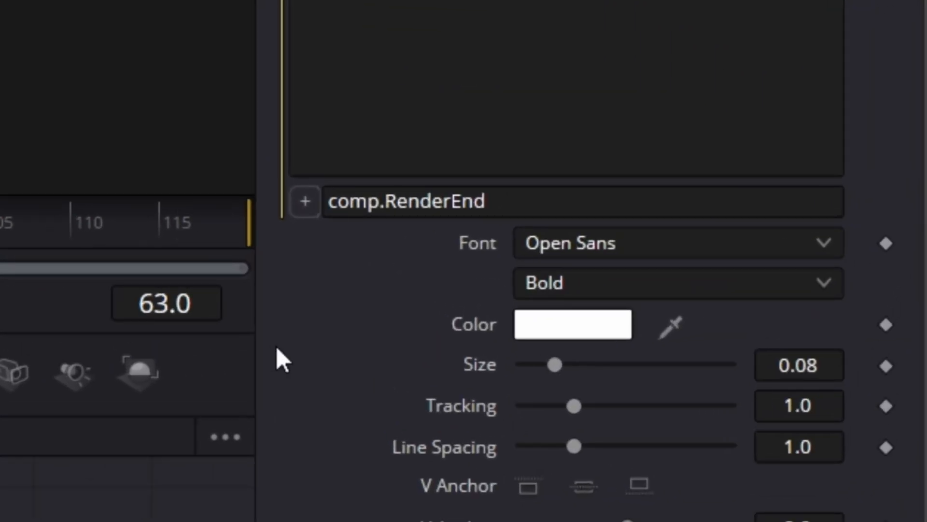
pyautogui.click(528, 208)
pyautogui.write('+1')
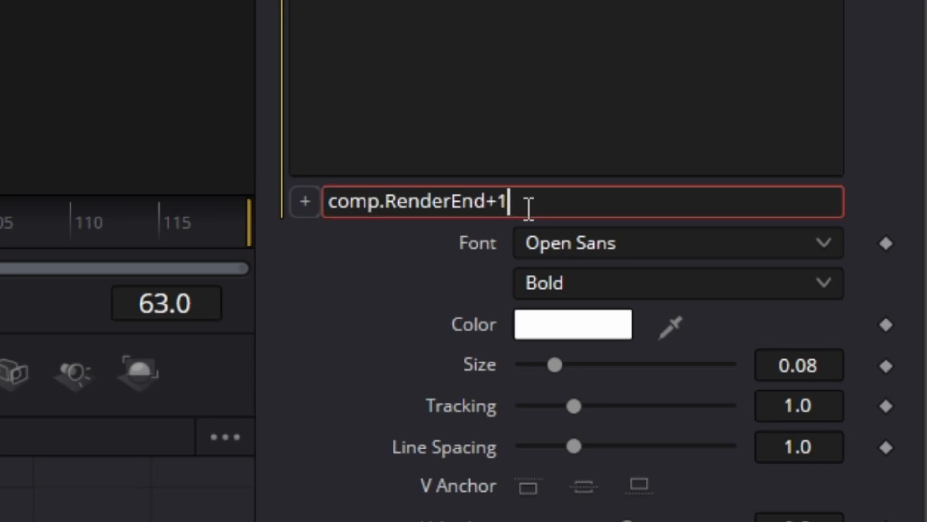
pyautogui.press('Tab')
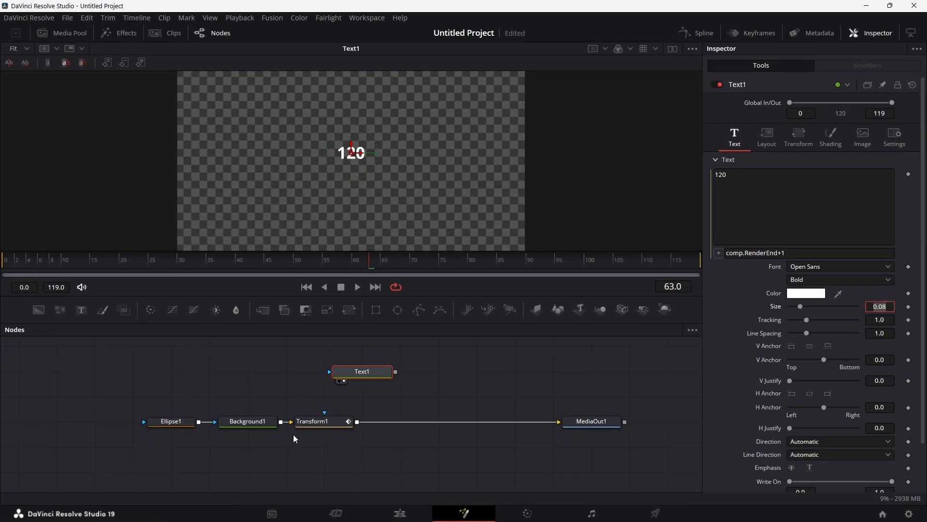
# Reopen the modifiers of the Transform node and show MediaOut1 in the viewer
pyautogui.click(320, 423)
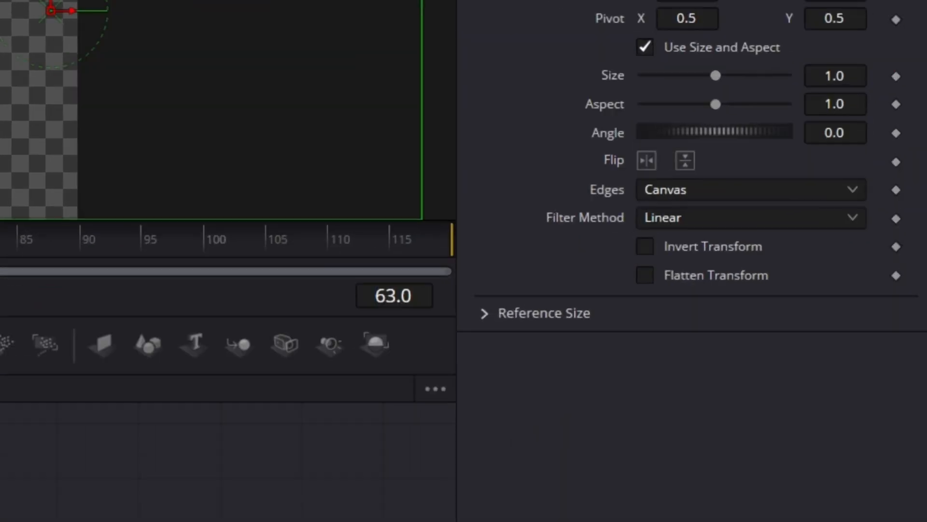
pyautogui.click(859, 70)
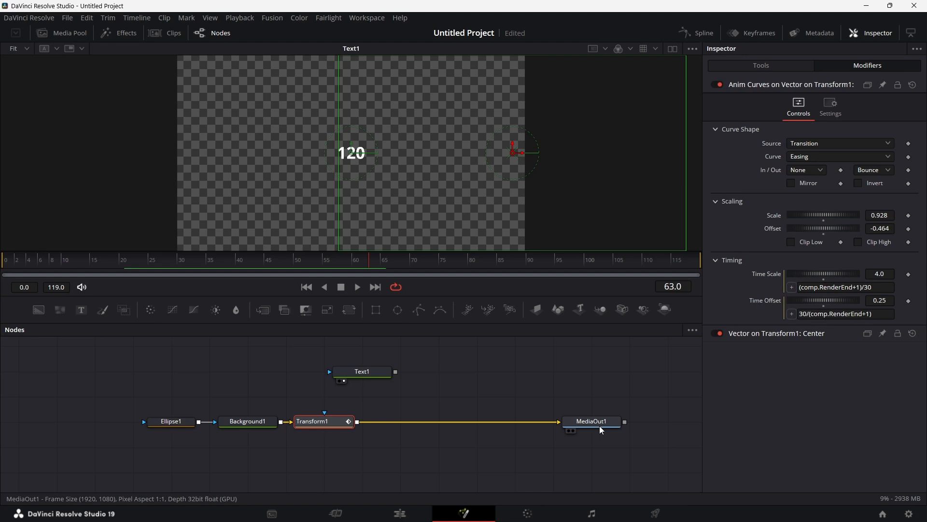
pyautogui.press('1')
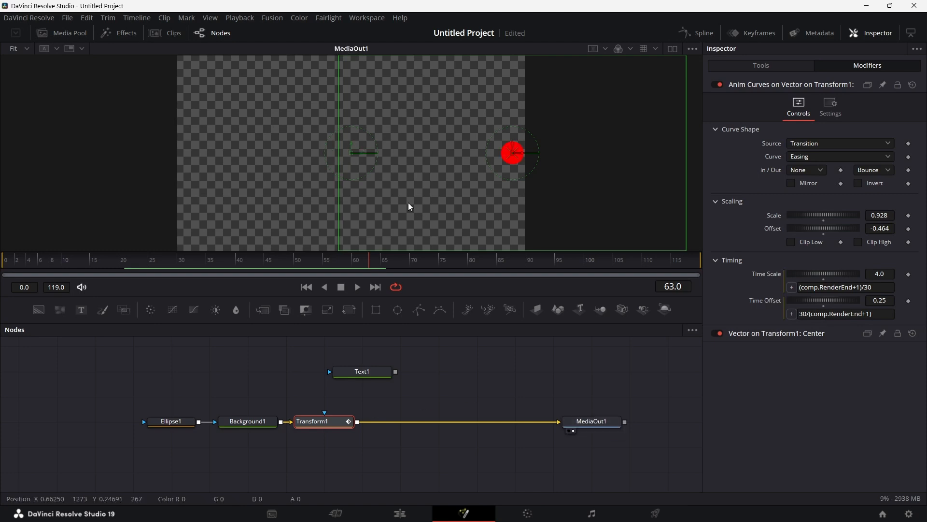
# On the Edit page, extend the end of the Fusion Composition clip so it ends at about frame 262, and return to Fusion
pyautogui.click(405, 513)
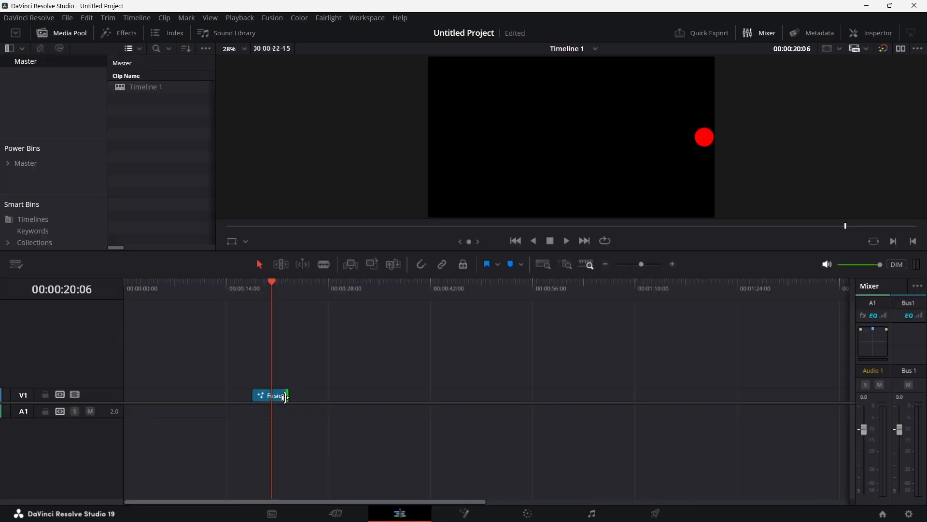
pyautogui.moveTo(283, 397); pyautogui.dragTo(329, 402)
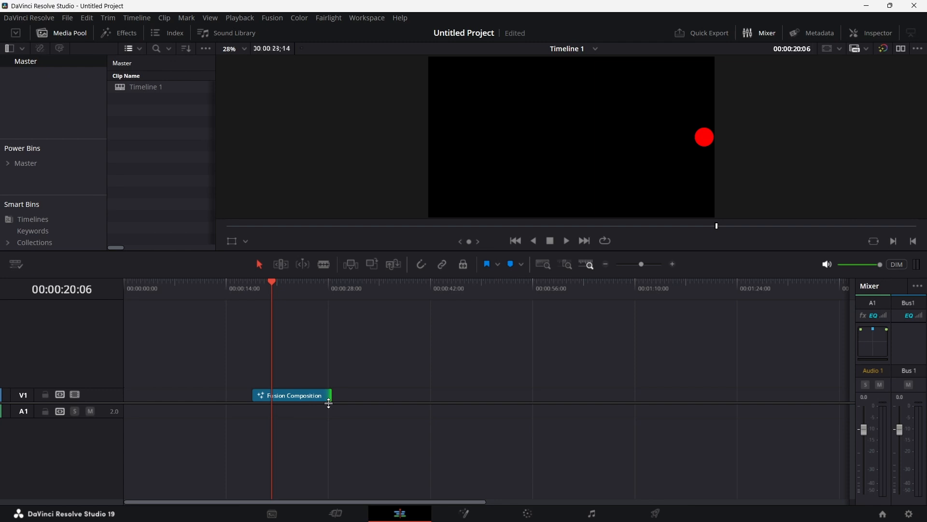
pyautogui.click(465, 515)
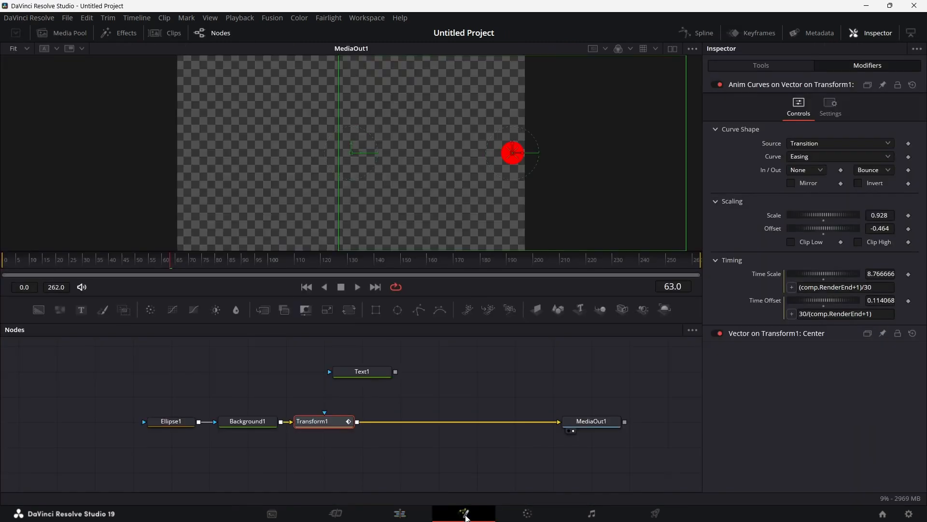
# Step through the lengthened composition up to frame 60 to check when the circle starts and stops moving
pyautogui.click(22, 261)
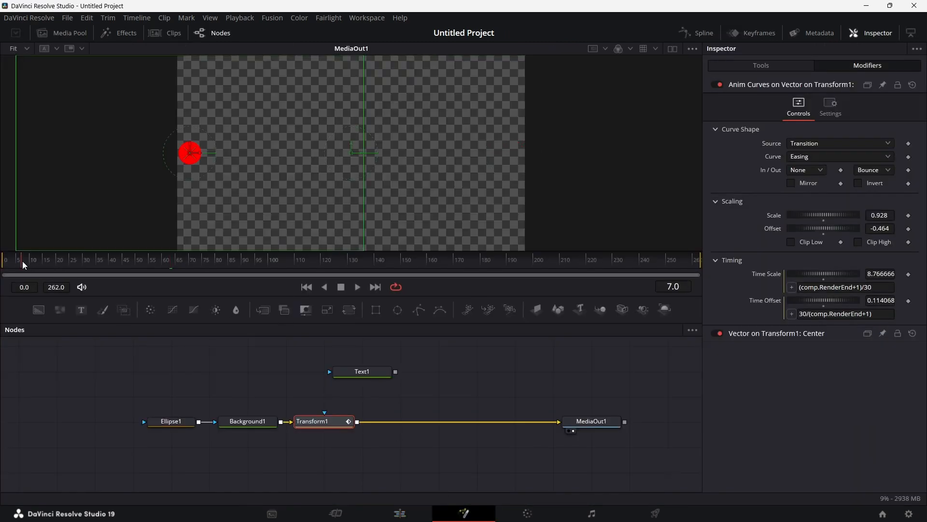
pyautogui.click(75, 263)
pyautogui.press('Right')
pyautogui.press('Right')
pyautogui.press('Right')
pyautogui.press('Right')
pyautogui.press('Right')
pyautogui.press('Right')
pyautogui.press('Right')
pyautogui.press('Right')
pyautogui.press('Right')
pyautogui.press('Right')
pyautogui.press('Right')
pyautogui.press('Right')
pyautogui.press('Right')
pyautogui.press('Right')
pyautogui.press('Right')
pyautogui.press('Right')
pyautogui.press('Right')
pyautogui.press('Right')
pyautogui.press('Right')
pyautogui.press('Right')
pyautogui.press('Right')
pyautogui.press('Right')
pyautogui.press('Right')
pyautogui.press('Right')
pyautogui.press('Right')
pyautogui.press('Right')
pyautogui.press('Right')
pyautogui.press('Right')
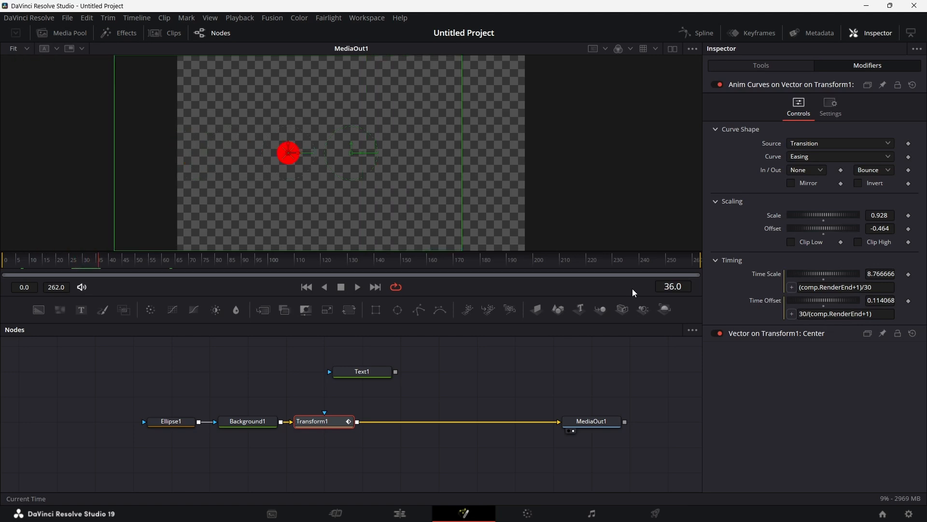
pyautogui.press('Right')
pyautogui.press('Right')
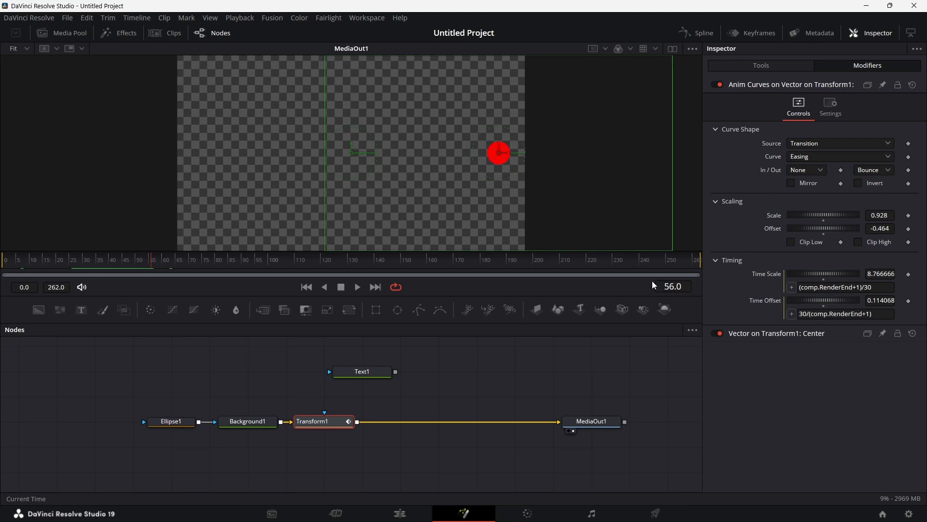
pyautogui.press('Right')
pyautogui.press('Right')
pyautogui.press('Right')
pyautogui.press('Right')
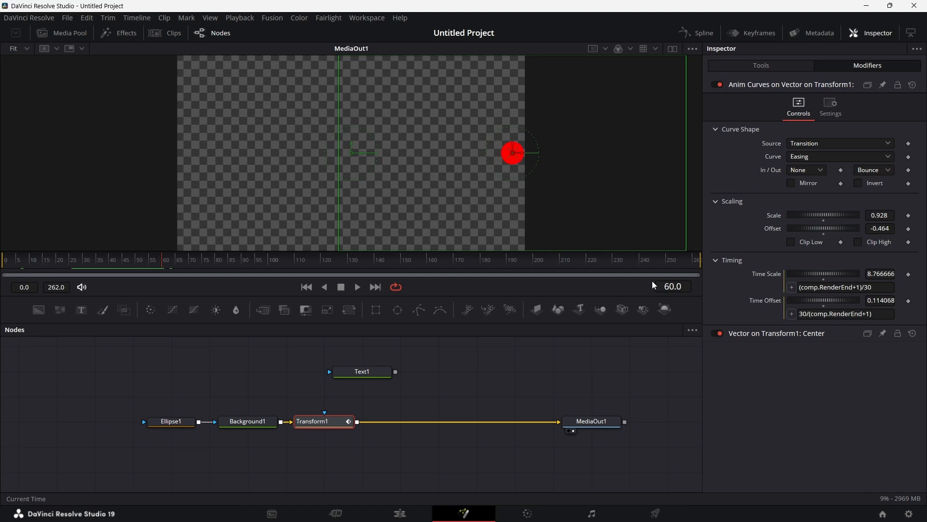